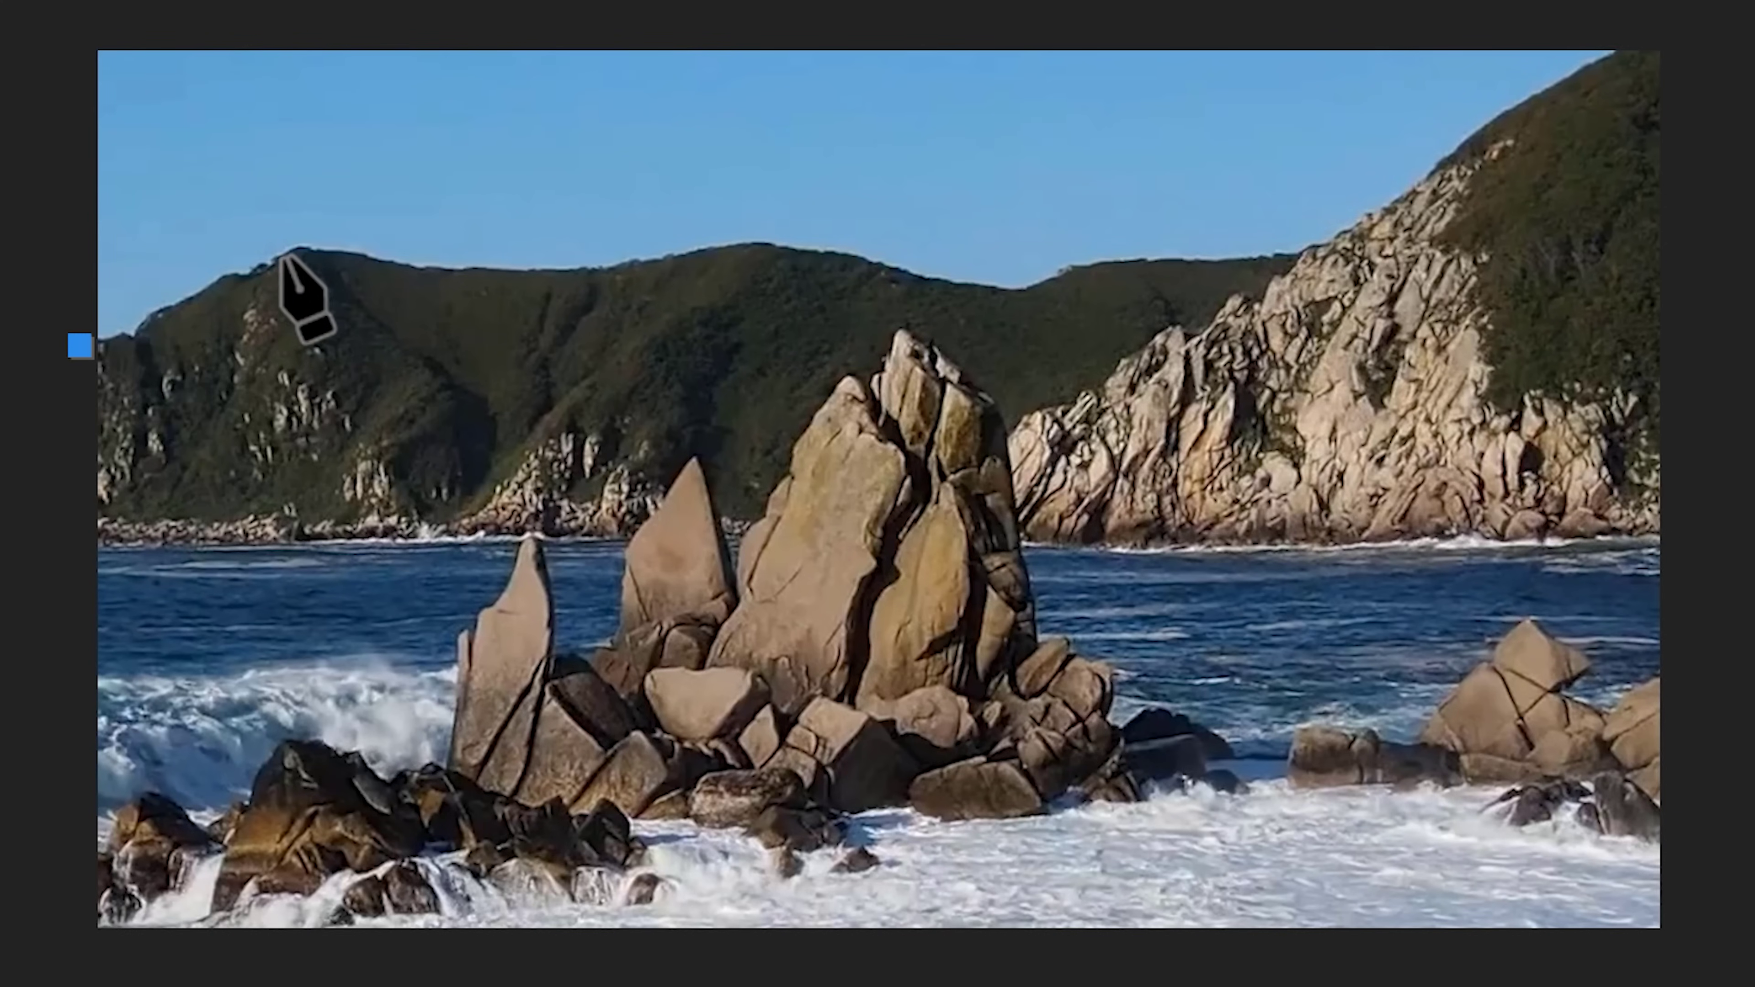
Draw a pen mask with three curved Bezier points along the mountain ridge
{"action": "left_click_drag", "start_coordinate": [302, 243], "coordinate": [325, 241]}
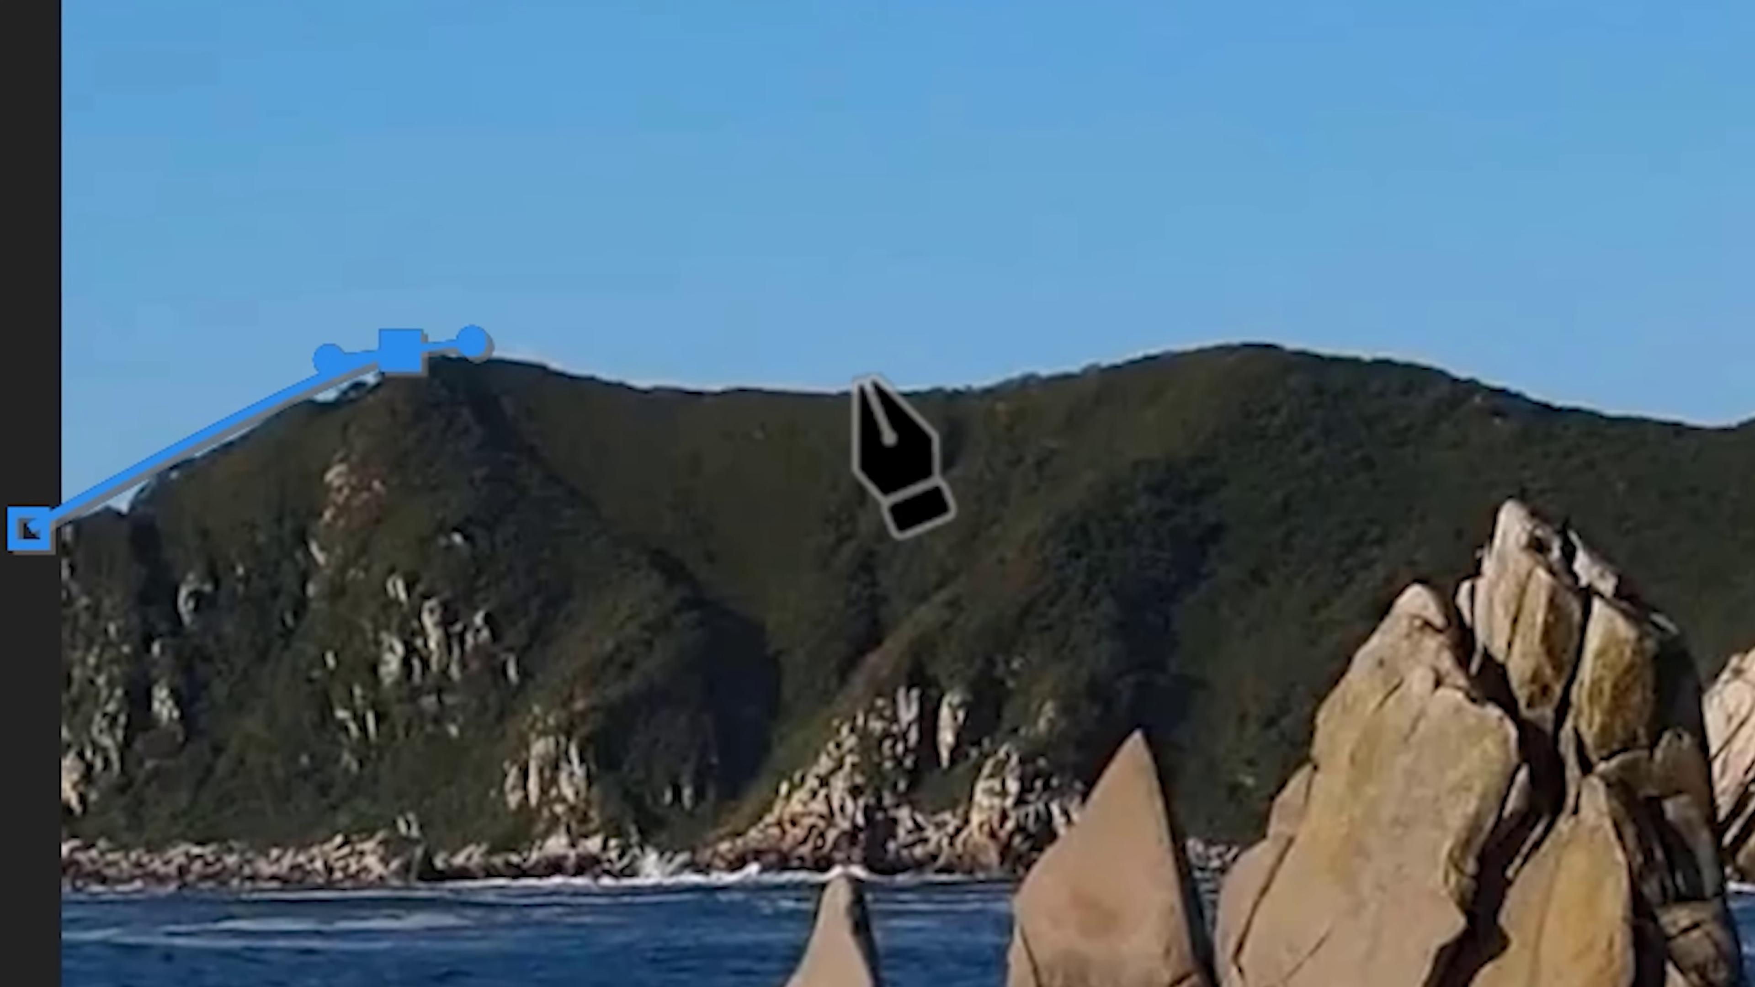
{"action": "left_click_drag", "start_coordinate": [534, 264], "coordinate": [590, 249]}
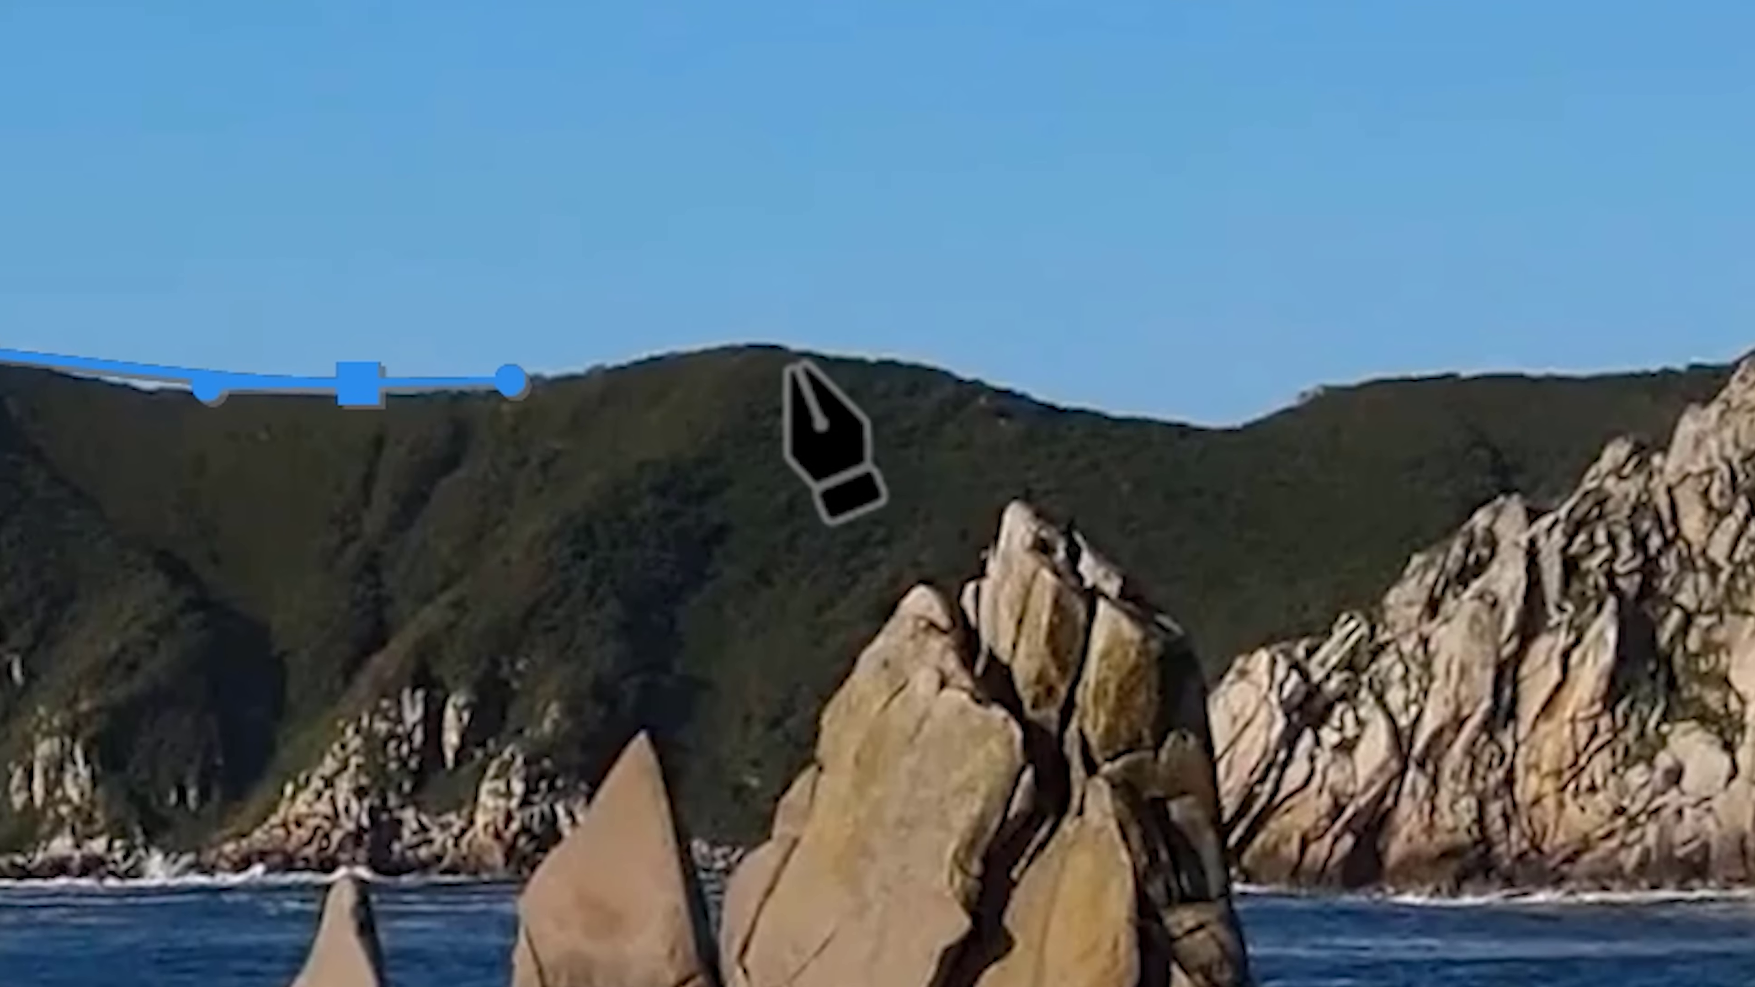
{"action": "left_click_drag", "start_coordinate": [802, 346], "coordinate": [833, 364]}
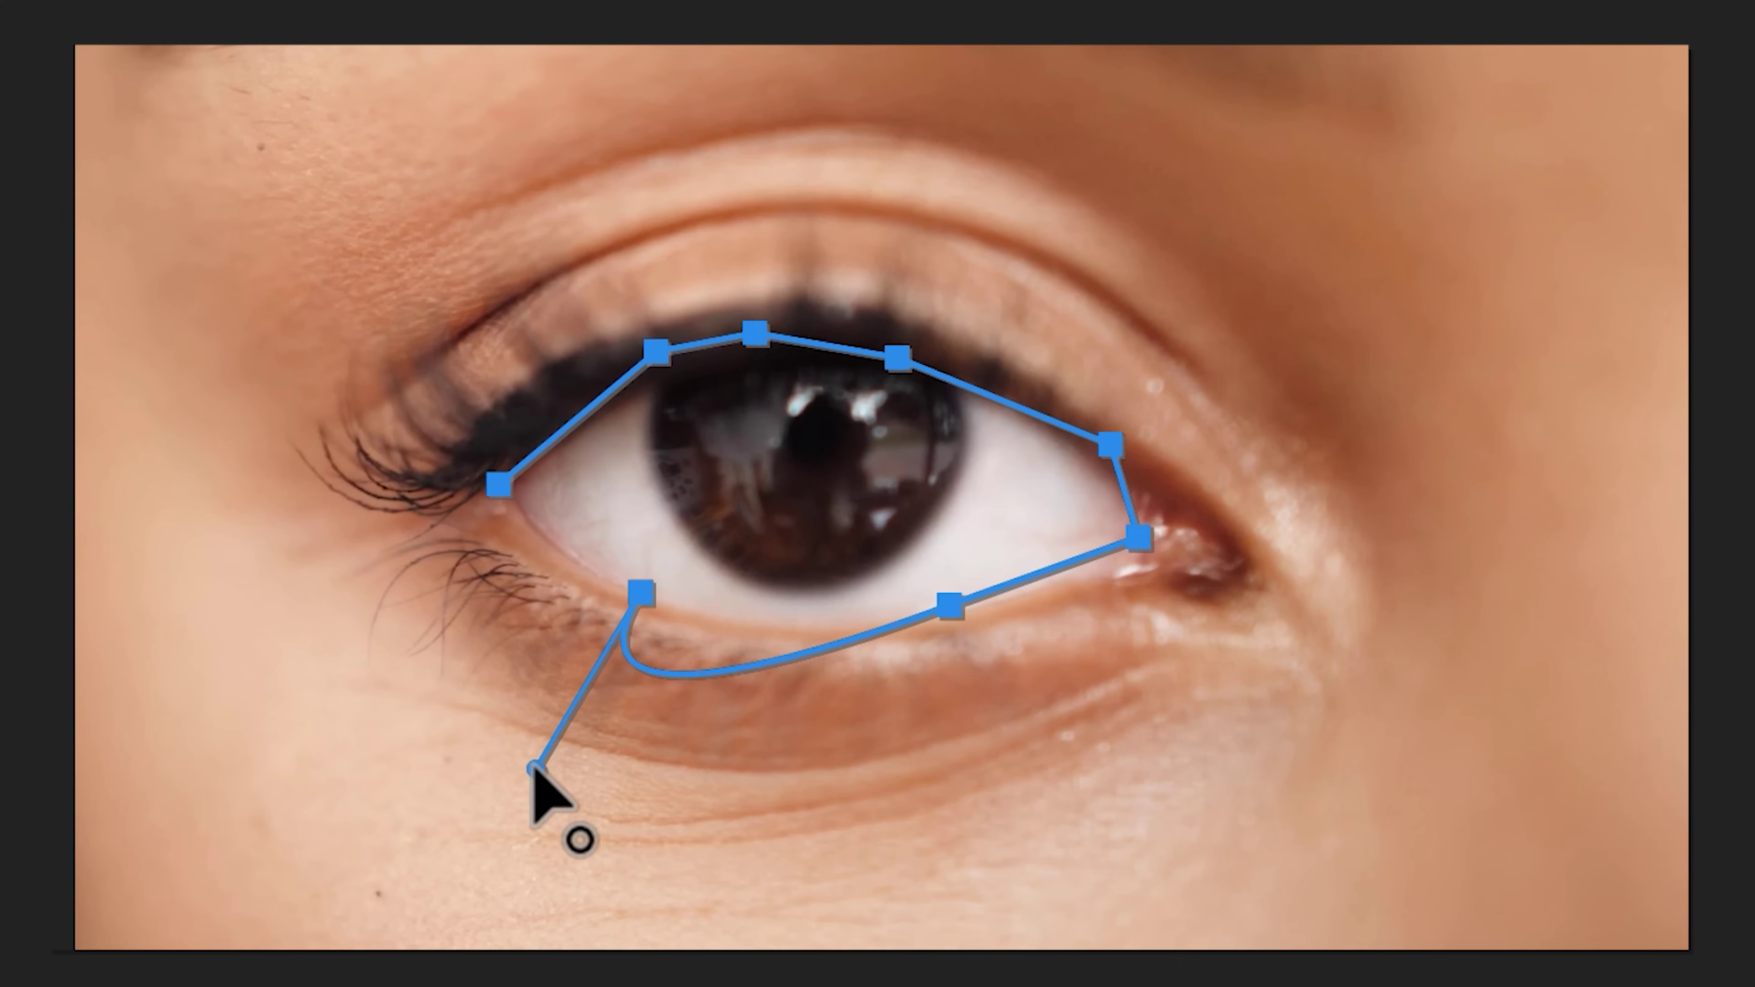
Bow the mask's lower edge downward and move the whole mask over the eye
{"action": "left_click_drag", "start_coordinate": [638, 593], "coordinate": [650, 552]}
{"action": "left_click_drag", "start_coordinate": [584, 484], "coordinate": [666, 619]}
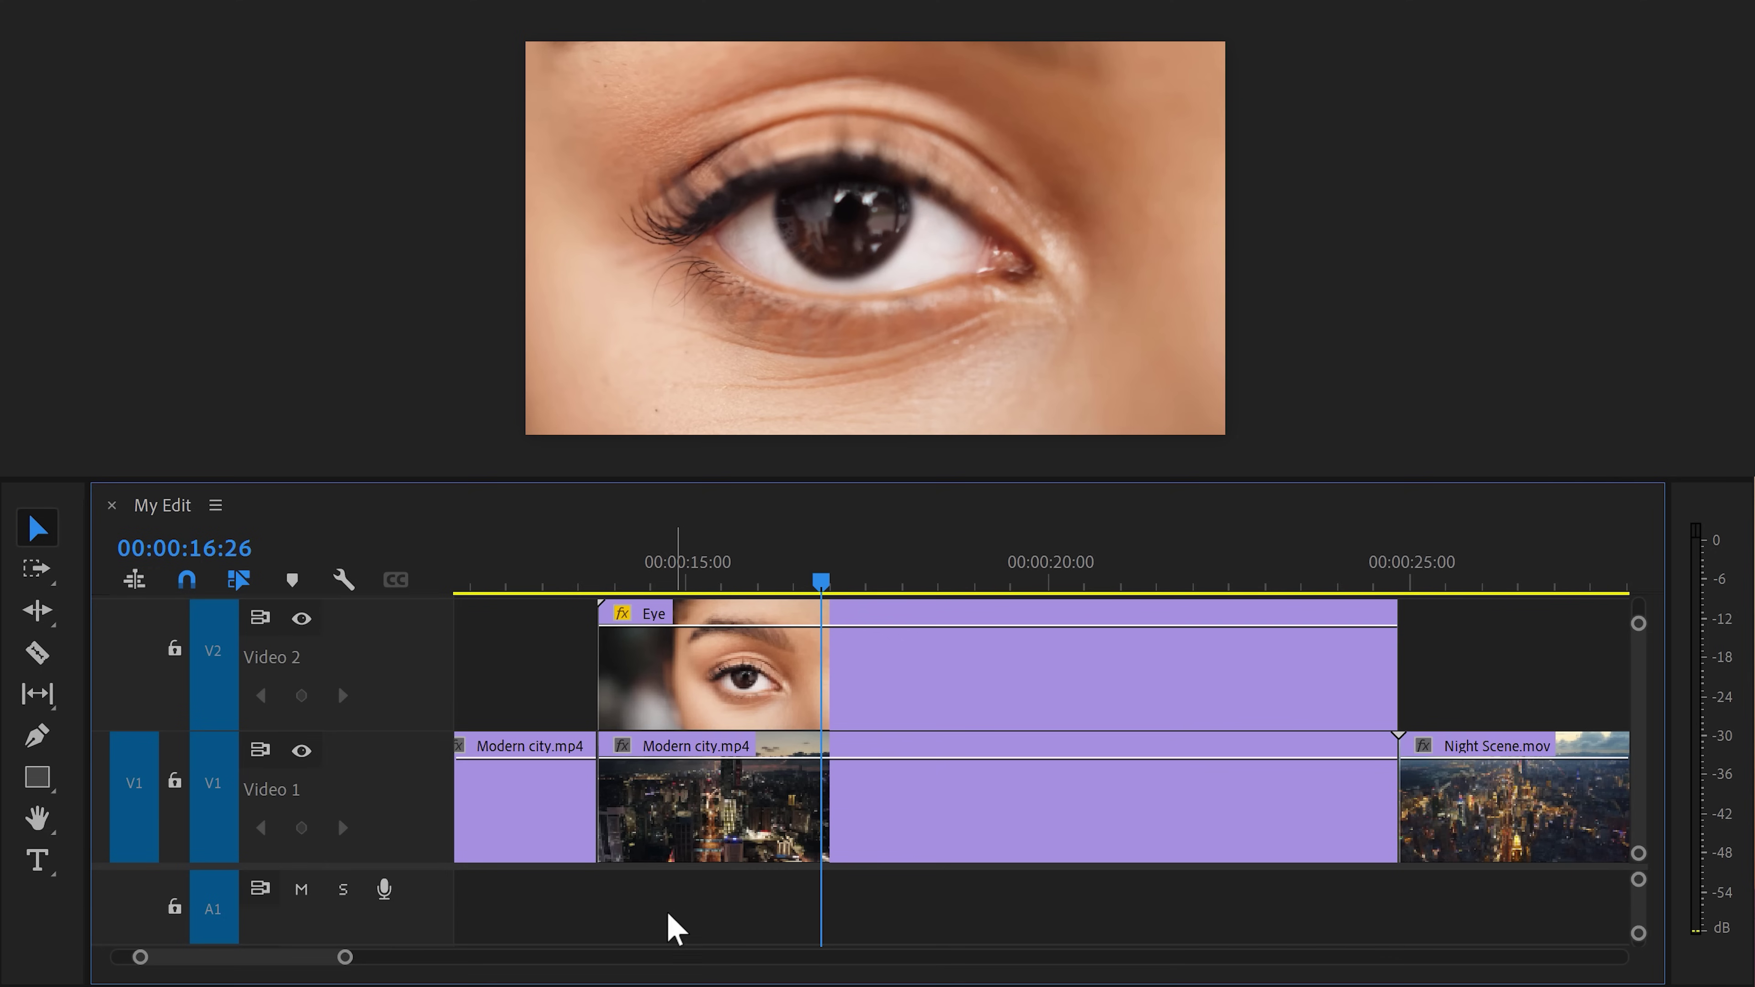
Replace the selected Eye and Modern city clips with a linked After Effects Composition
{"action": "left_click_drag", "start_coordinate": [667, 912], "coordinate": [963, 667]}
{"action": "right_click", "coordinate": [919, 684]}
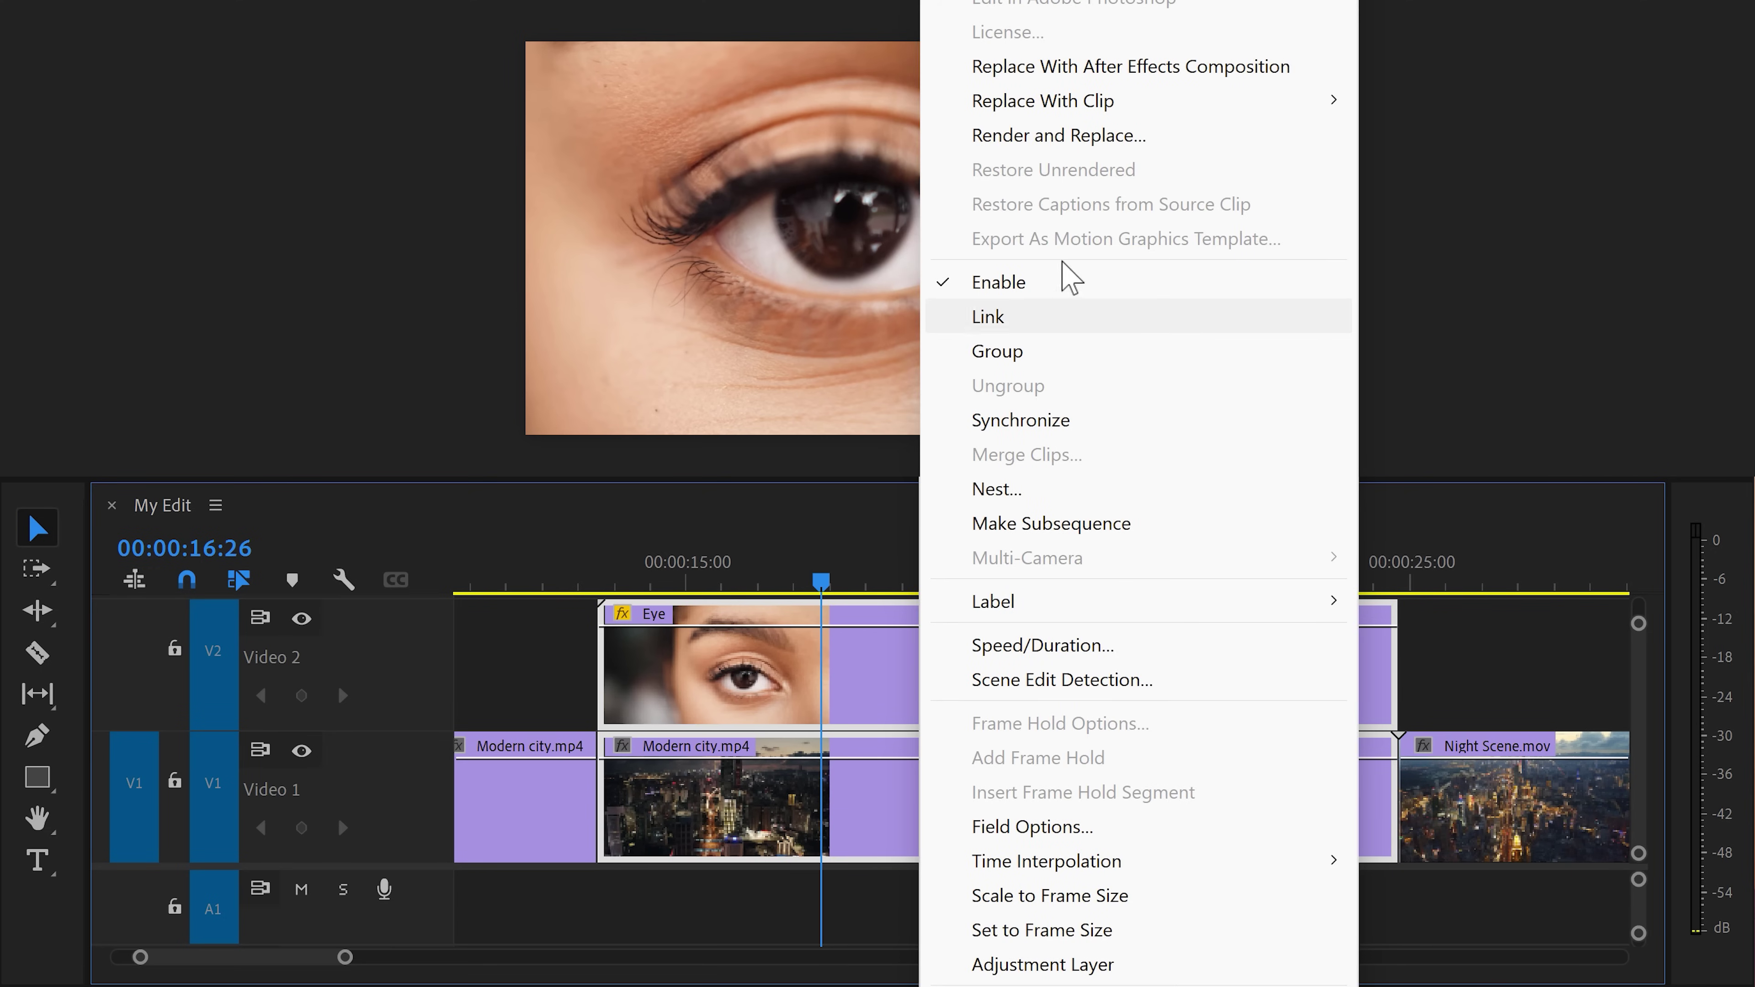
{"action": "left_click", "coordinate": [1108, 77]}
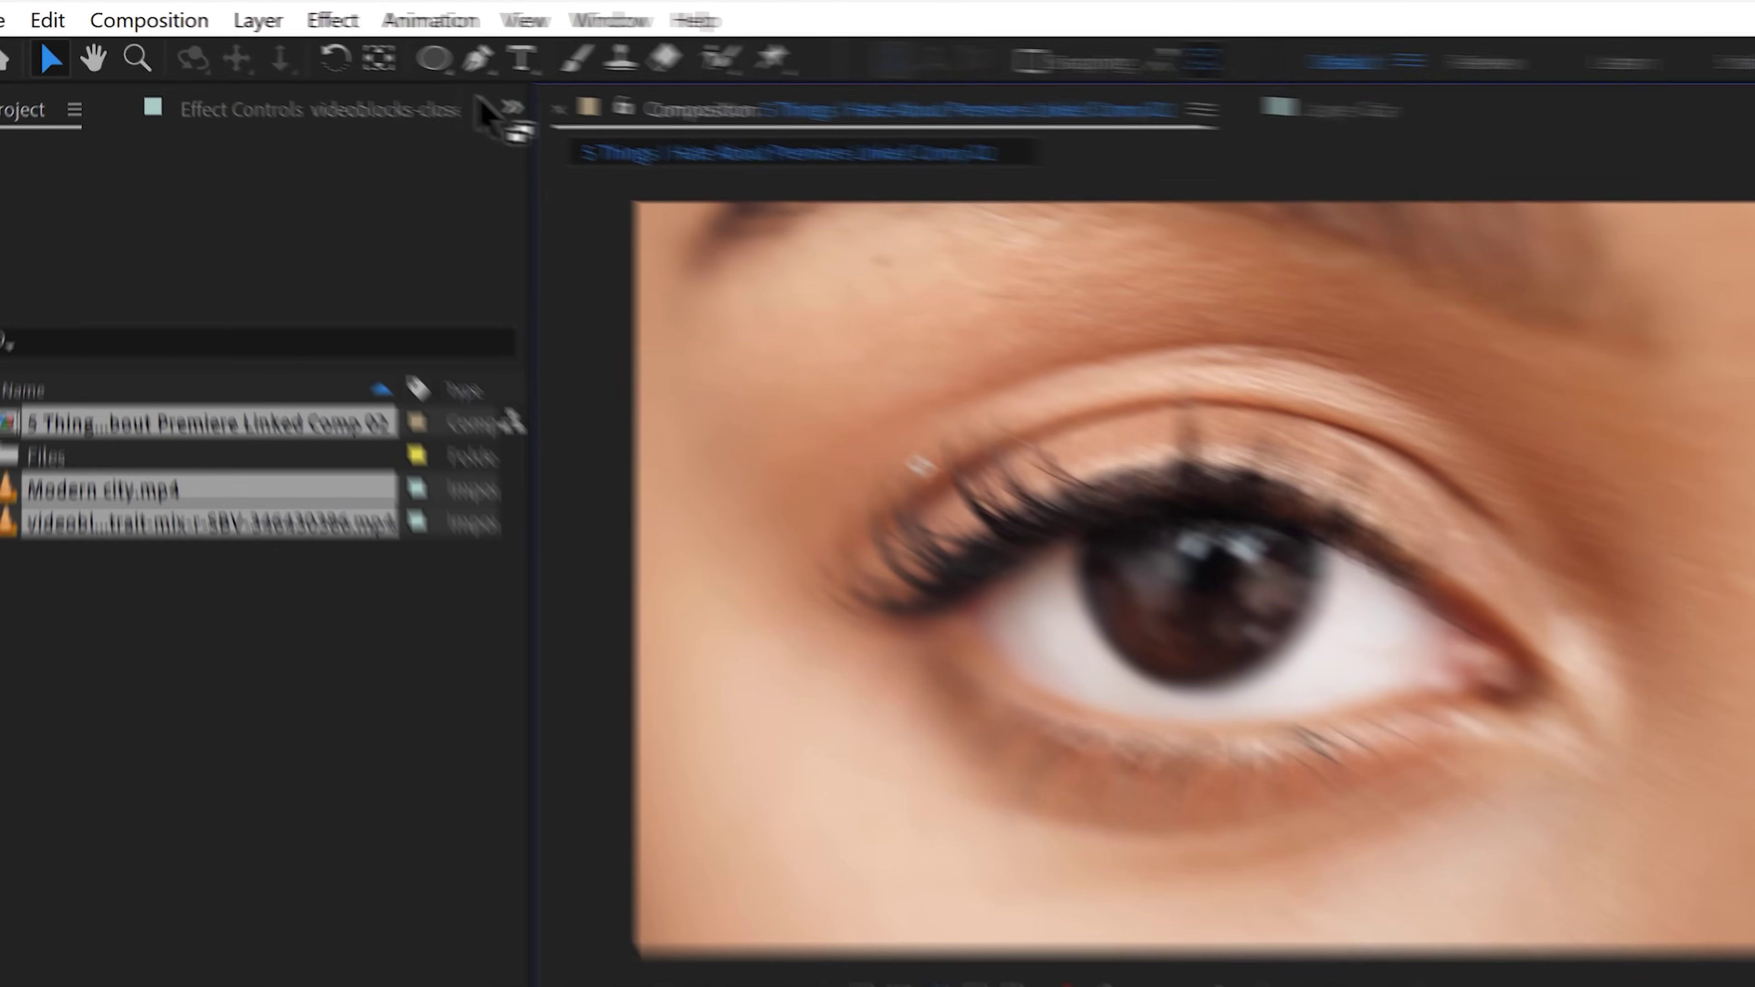
Draw a closed Pen mask around the eye's corner and eyelid, then save the project
{"action": "left_click", "coordinate": [353, 47]}
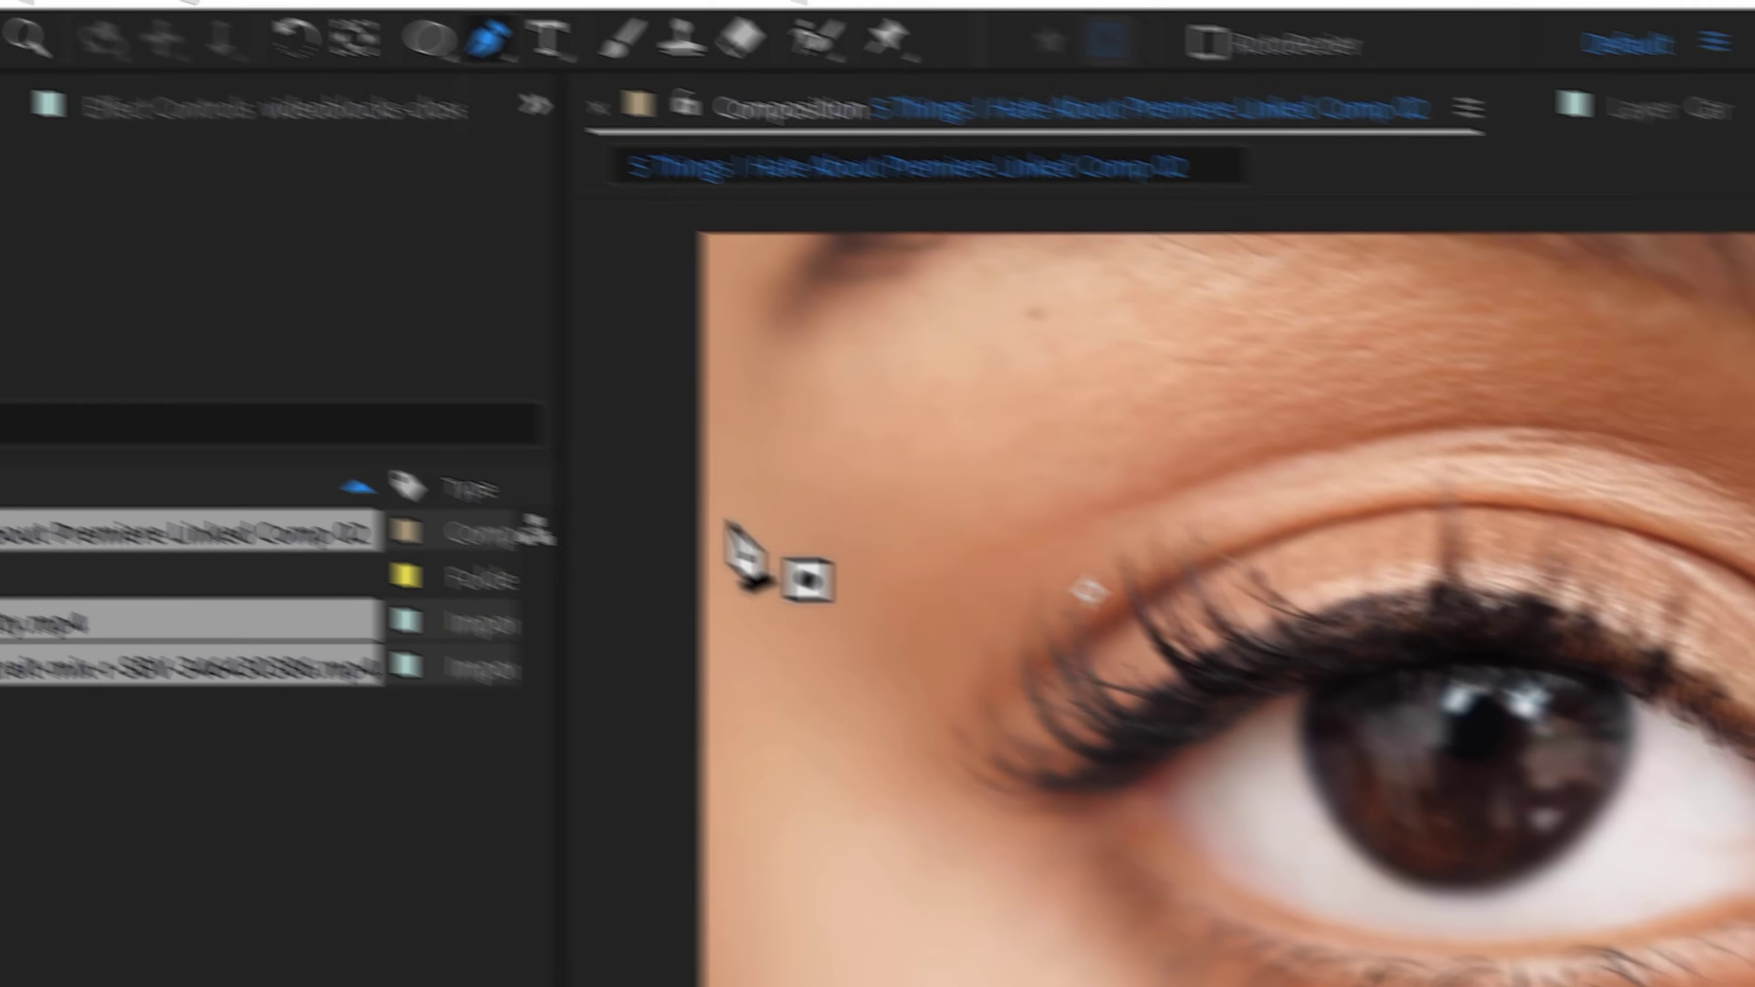
{"action": "left_click", "coordinate": [431, 539]}
{"action": "left_click", "coordinate": [594, 451]}
{"action": "left_click", "coordinate": [853, 438]}
{"action": "left_click_drag", "start_coordinate": [1050, 541], "coordinate": [1064, 558]}
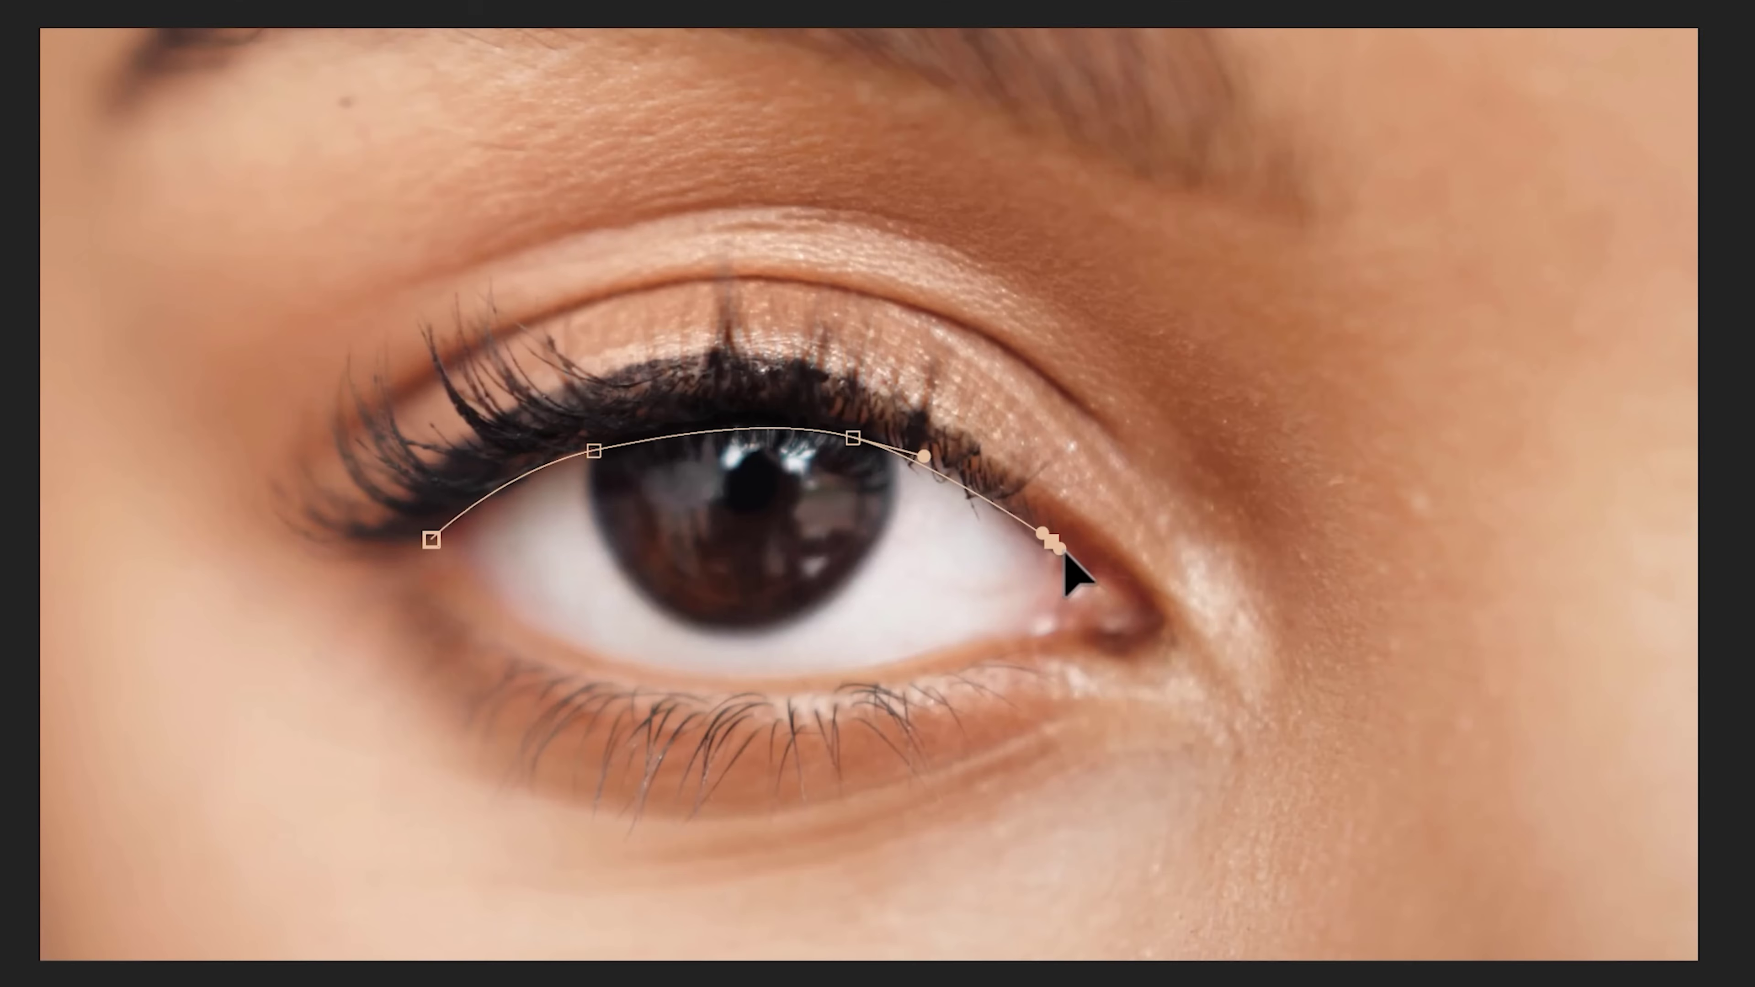
{"action": "left_click", "coordinate": [431, 539]}
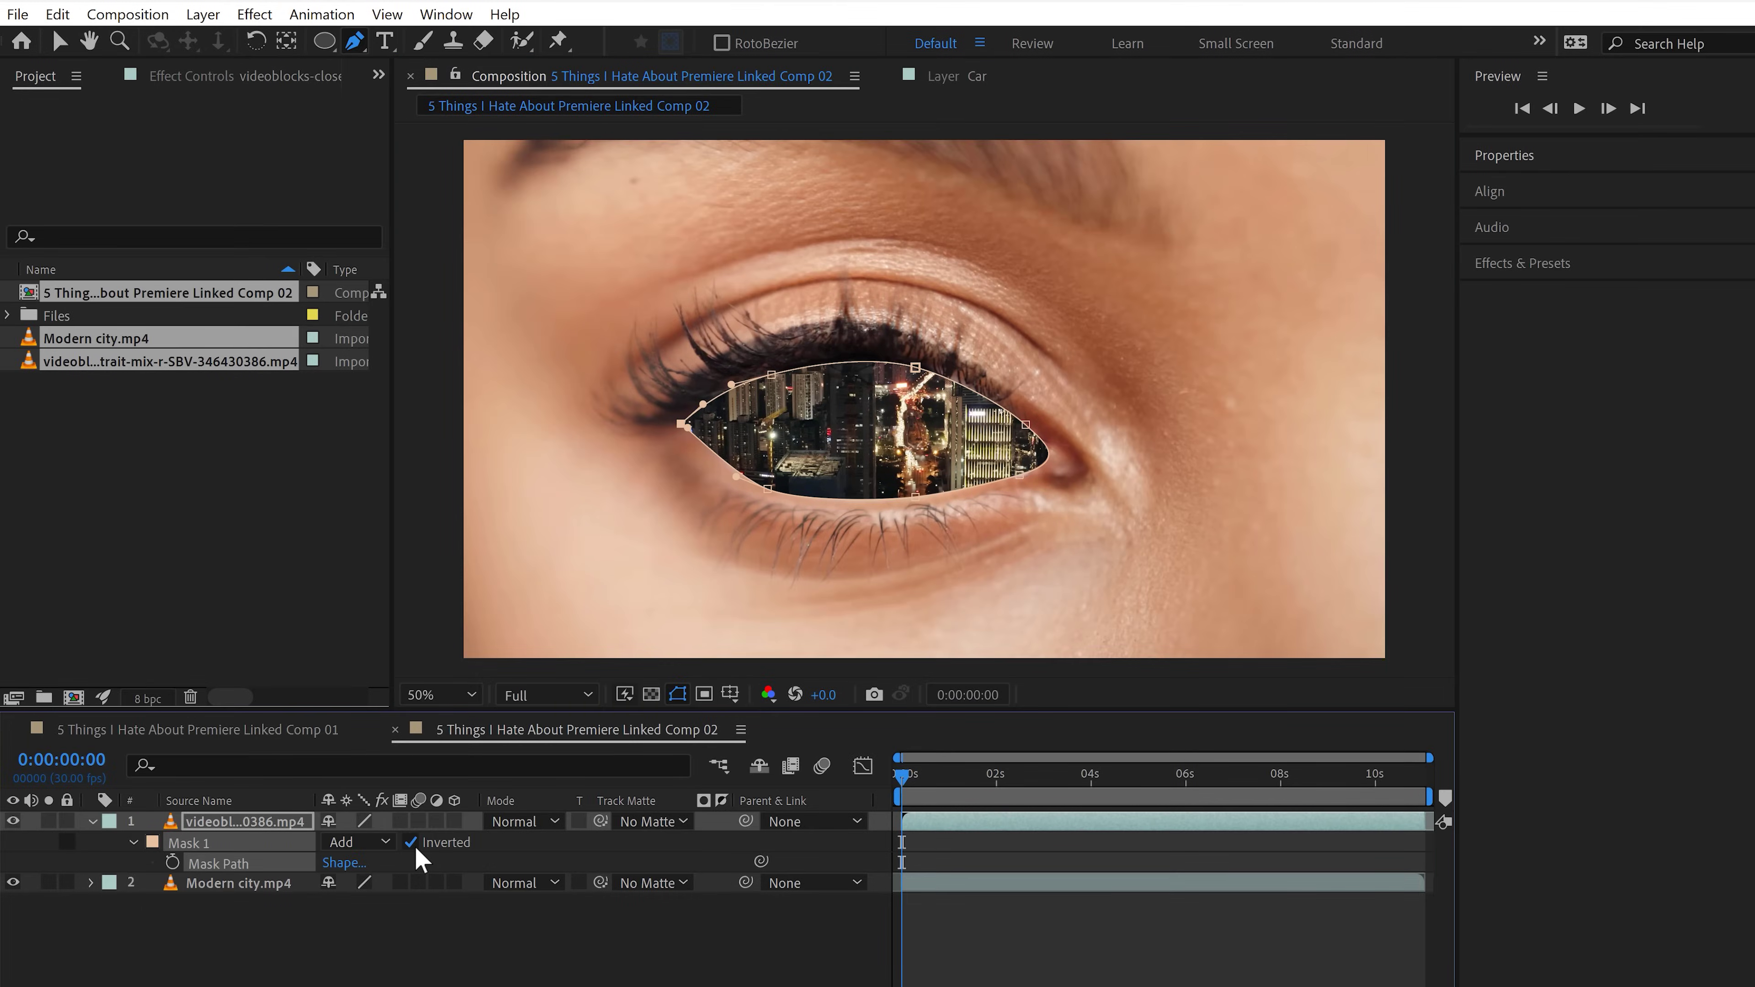
{"action": "key", "text": "ctrl+s"}
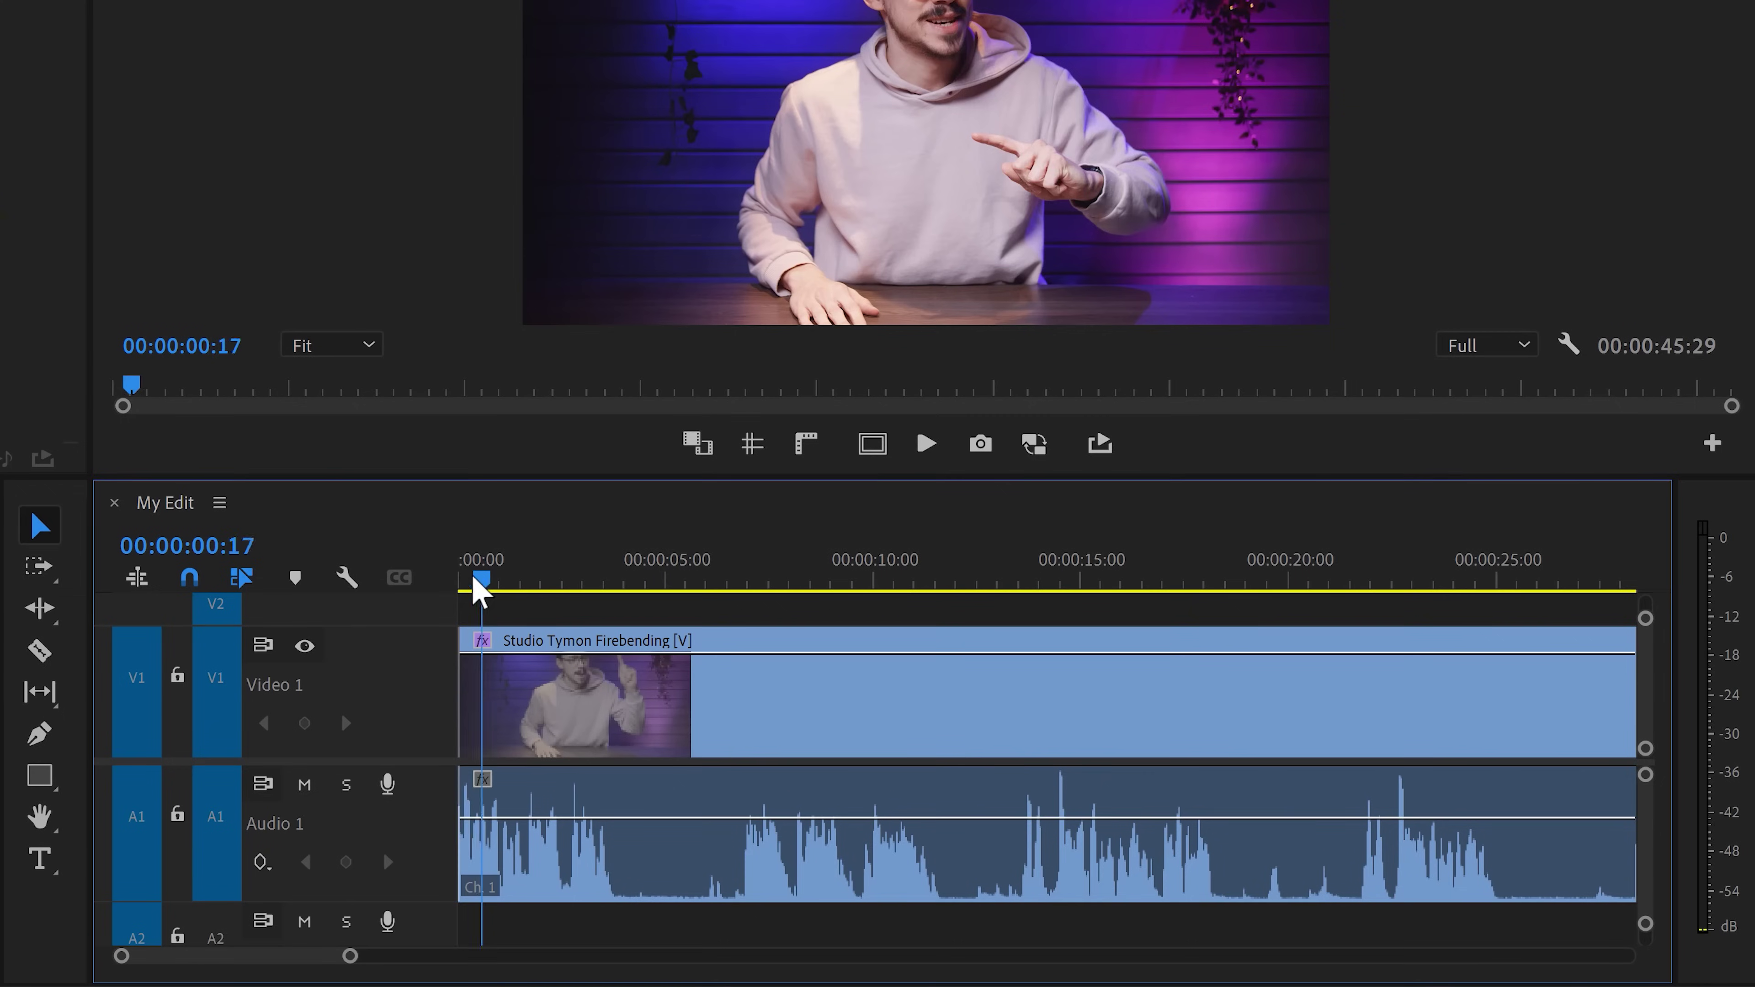
Disable Play audio while scrubbing in Audio preferences, then scrub the timeline to test
{"action": "mouse_move", "coordinate": [479, 591]}
{"action": "left_mouse_down"}
{"action": "mouse_move", "coordinate": [466, 581]}
{"action": "mouse_move", "coordinate": [515, 580]}
{"action": "mouse_move", "coordinate": [486, 587]}
{"action": "left_mouse_up"}
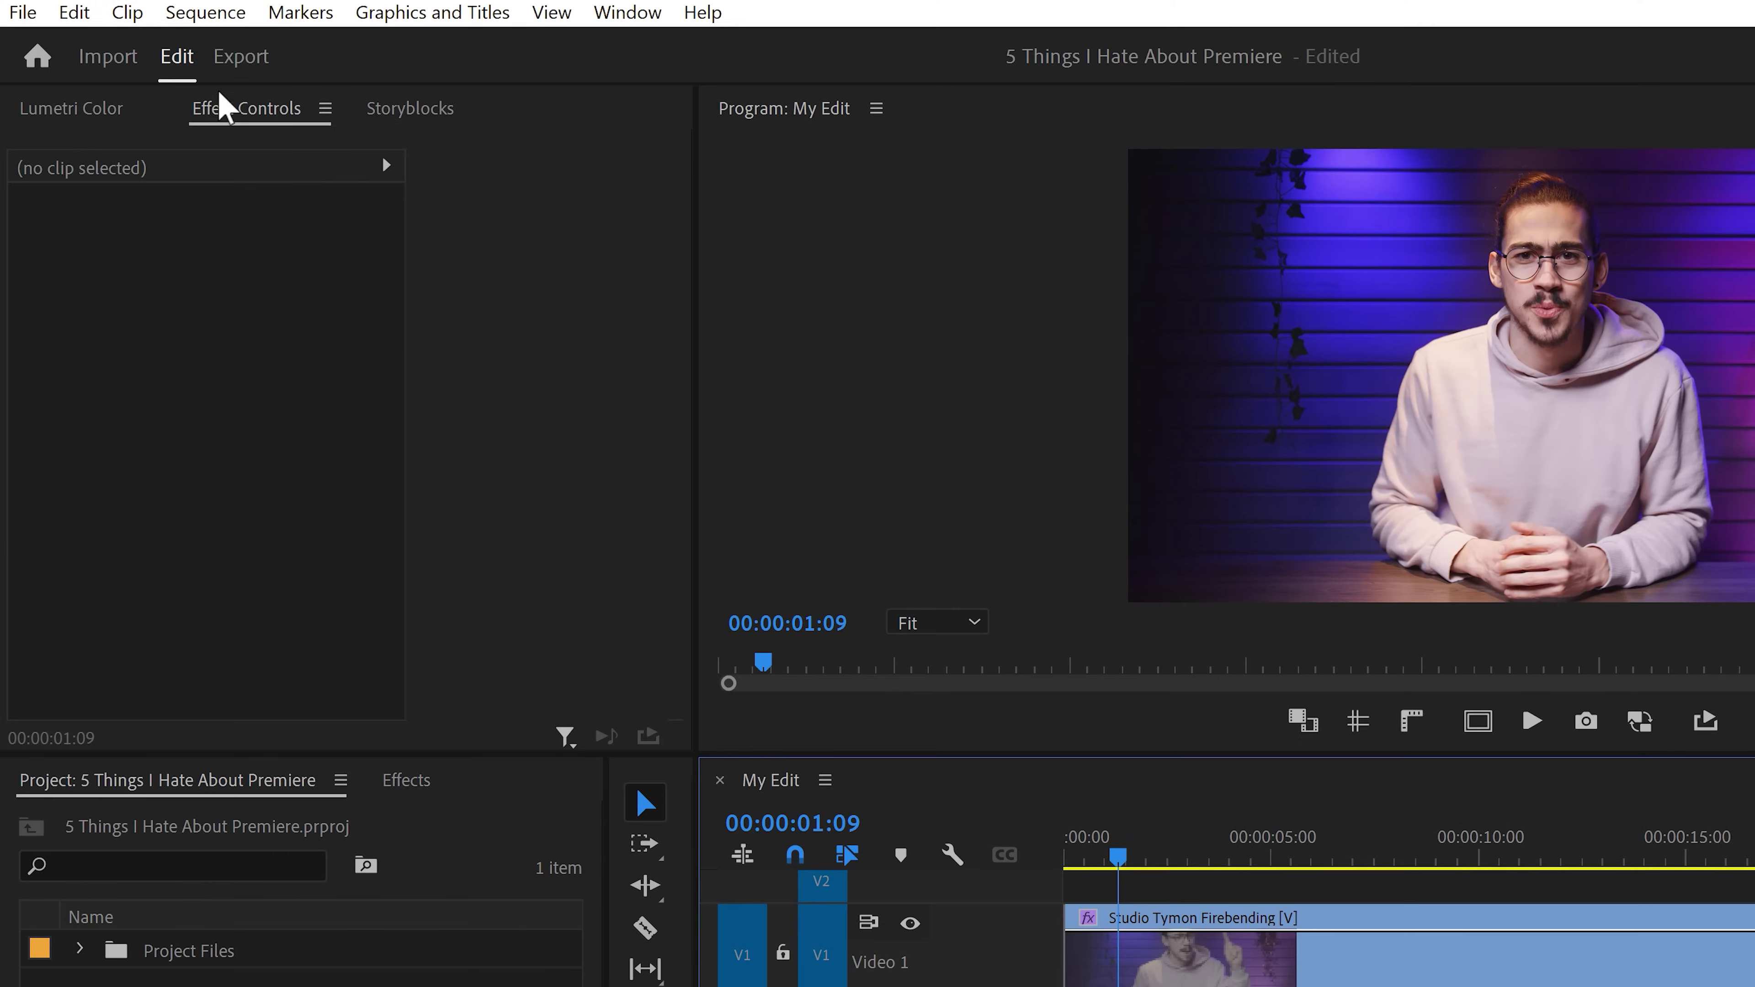
{"action": "left_click", "coordinate": [70, 12]}
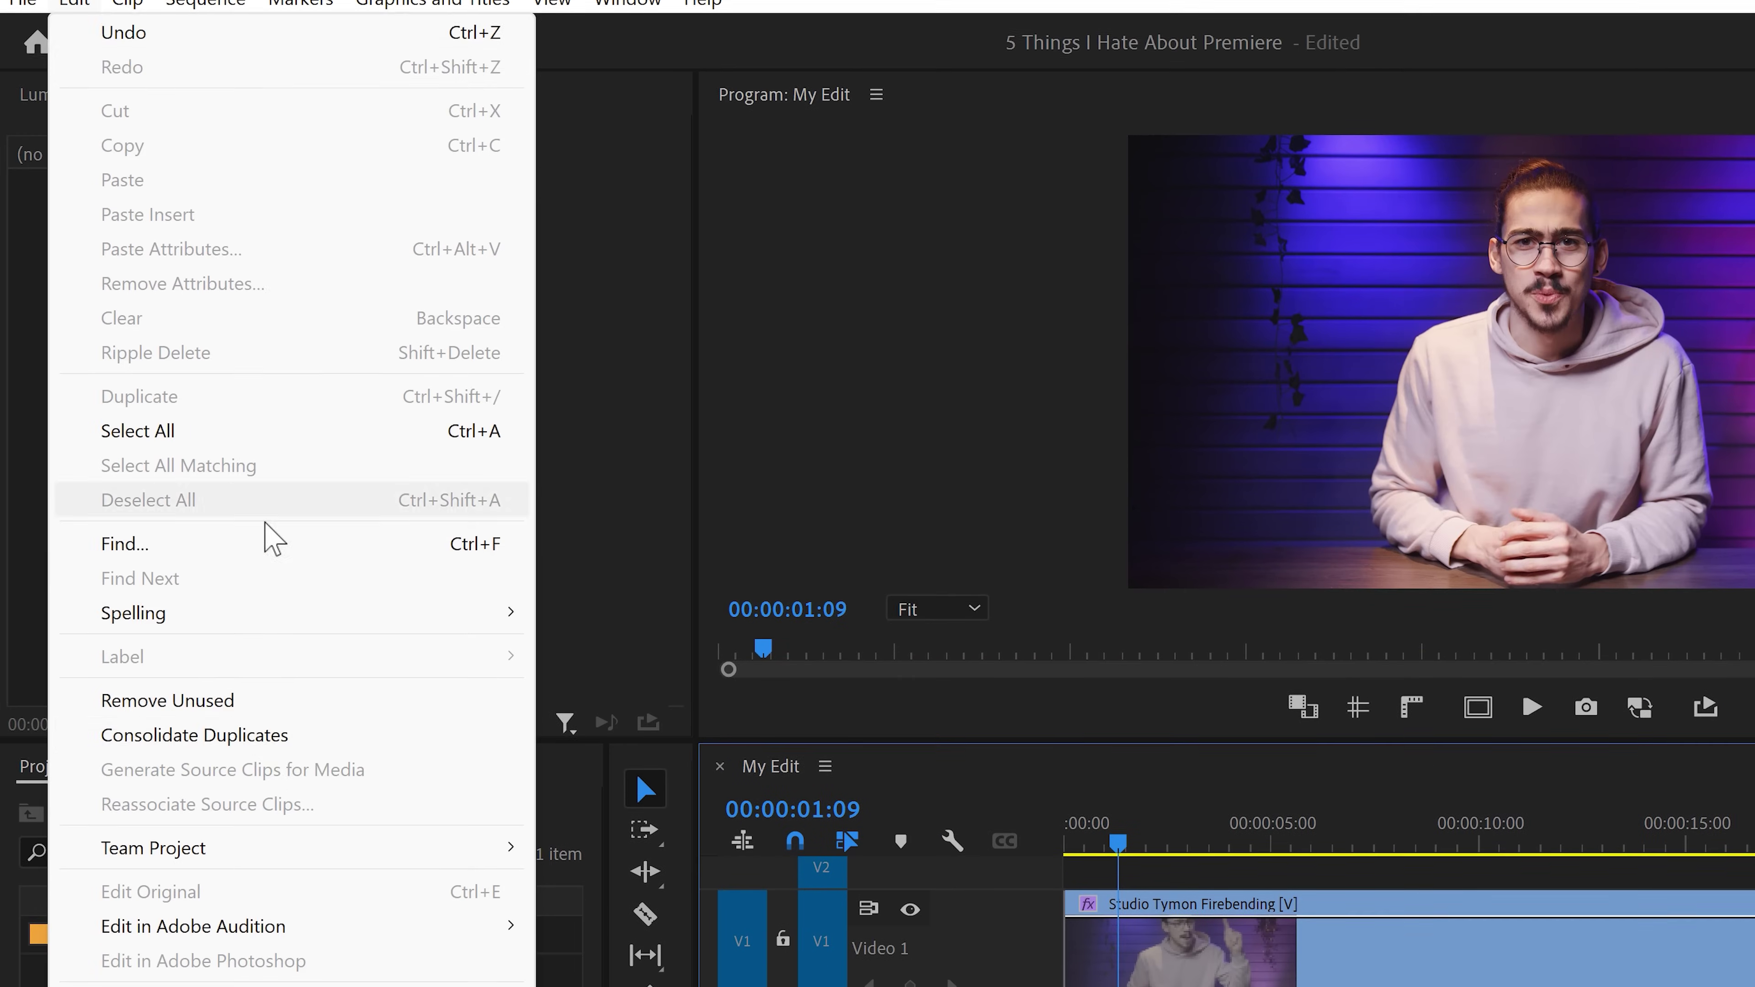
{"action": "mouse_move", "coordinate": [483, 870]}
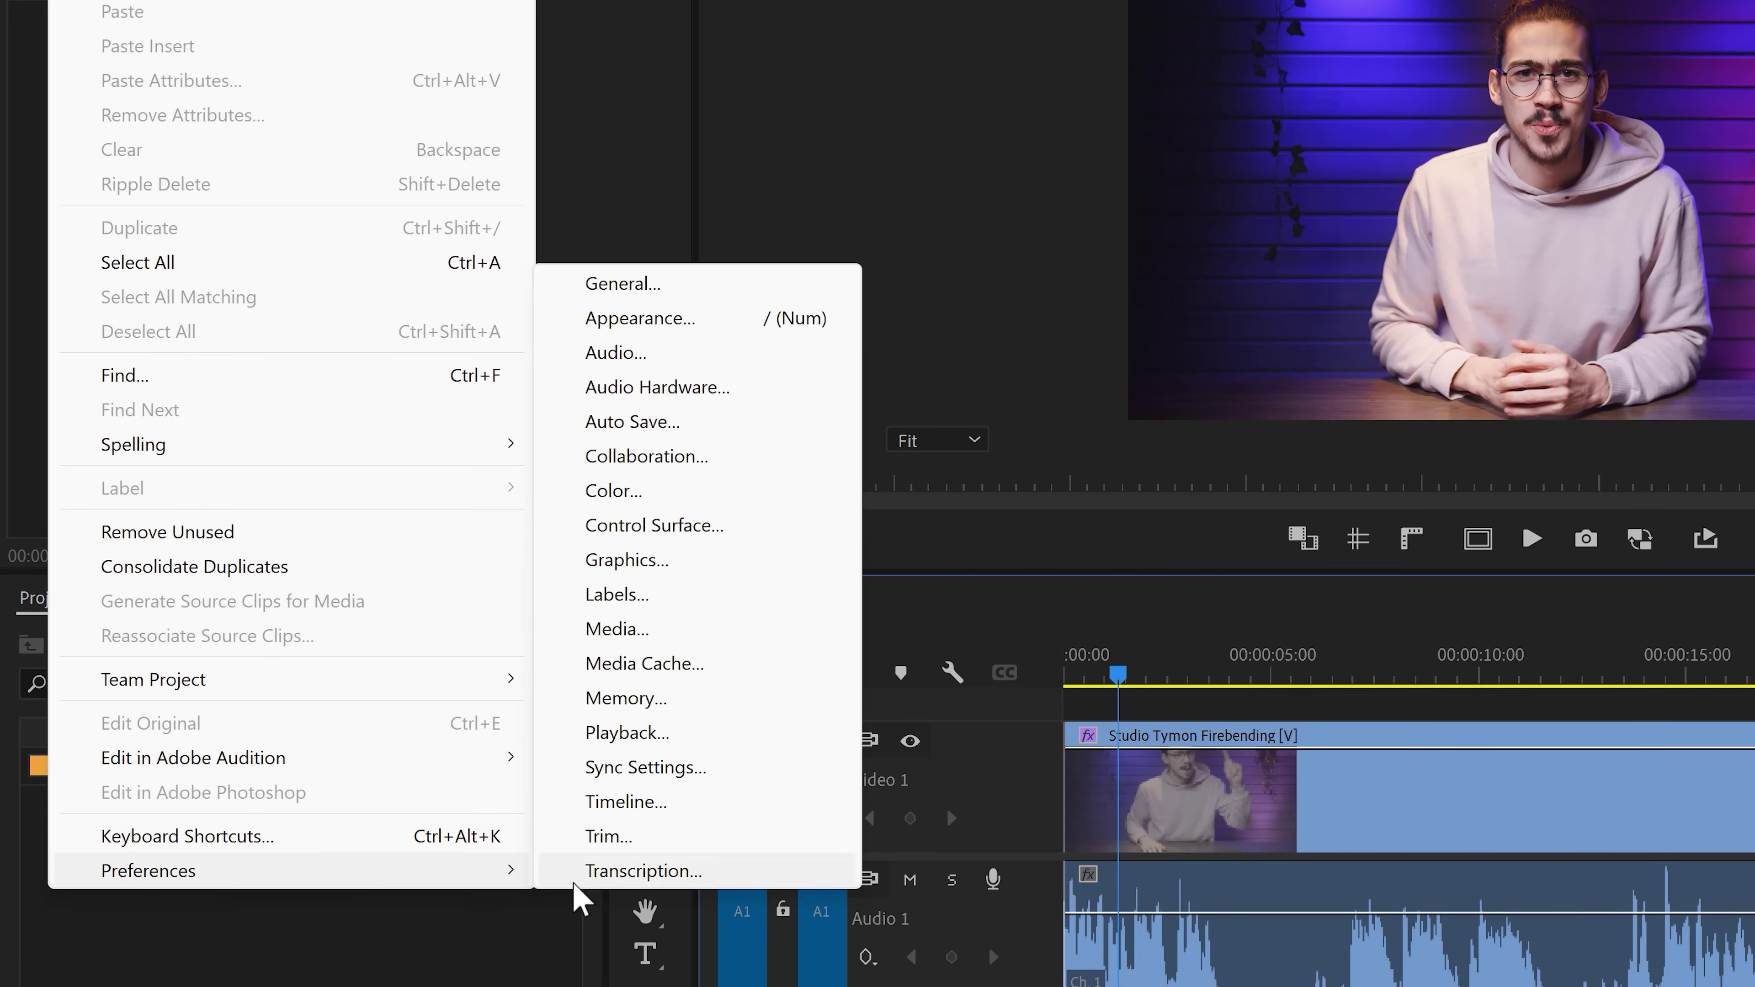
{"action": "left_click", "coordinate": [617, 352]}
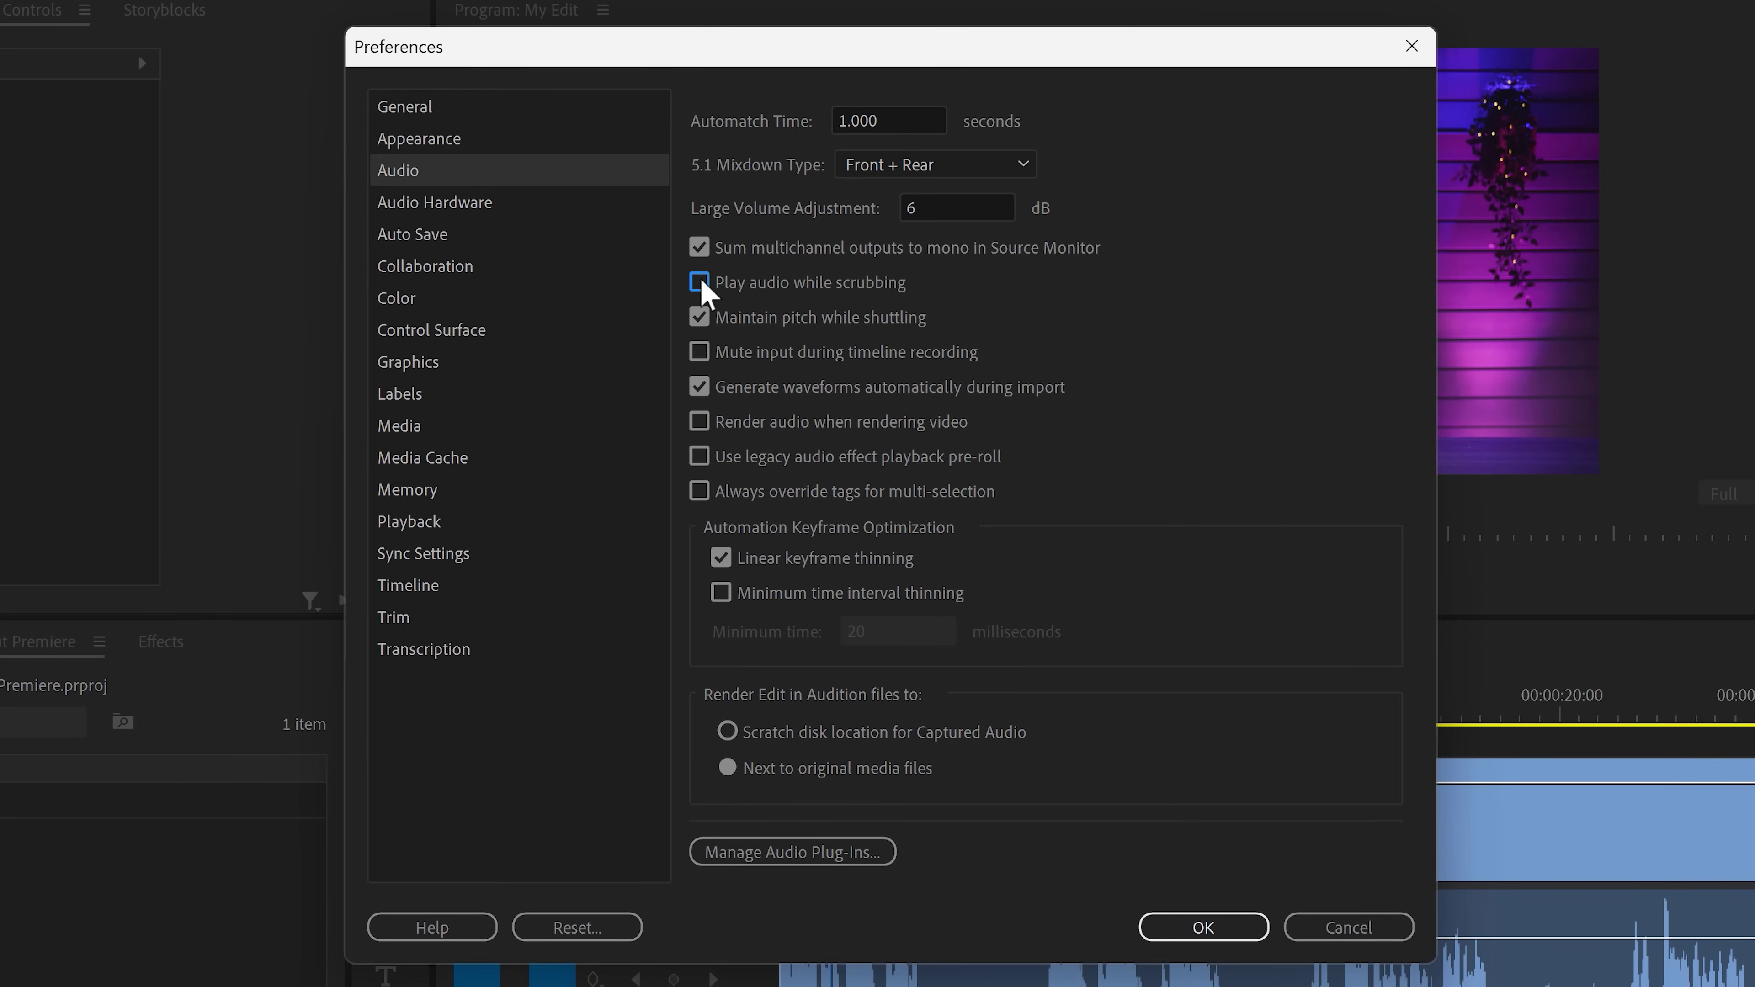
{"action": "left_click", "coordinate": [1203, 927]}
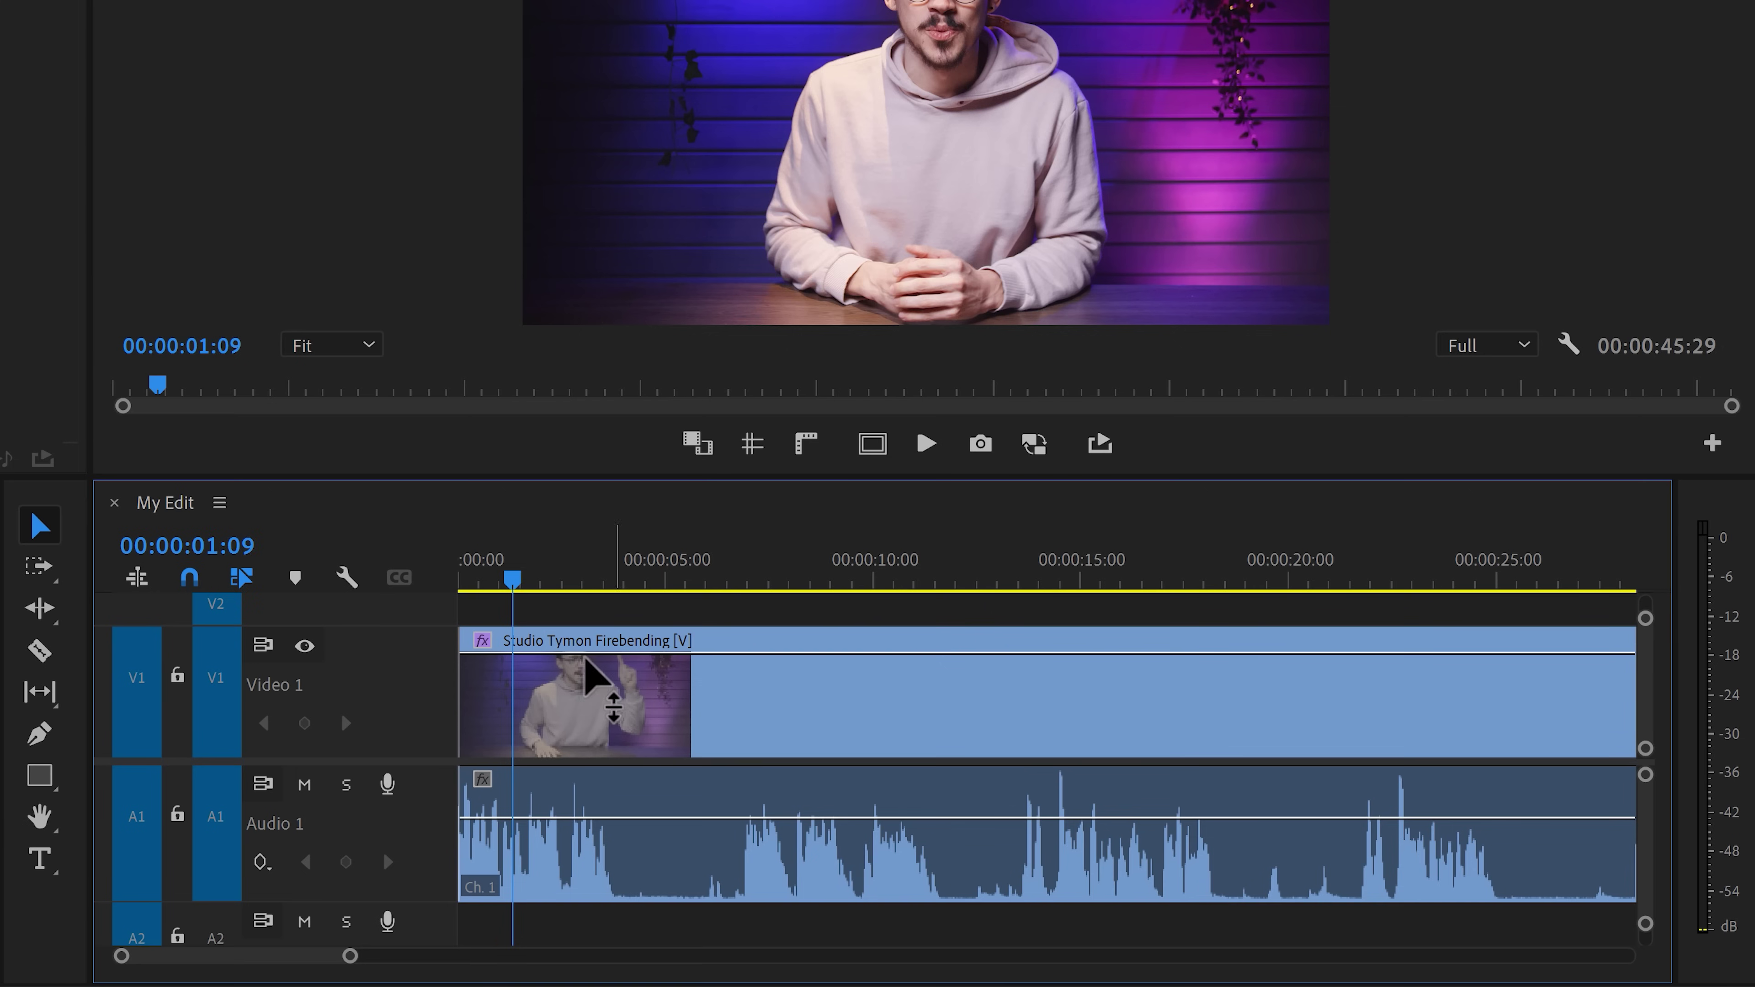
{"action": "left_click_drag", "start_coordinate": [513, 575], "coordinate": [492, 559]}
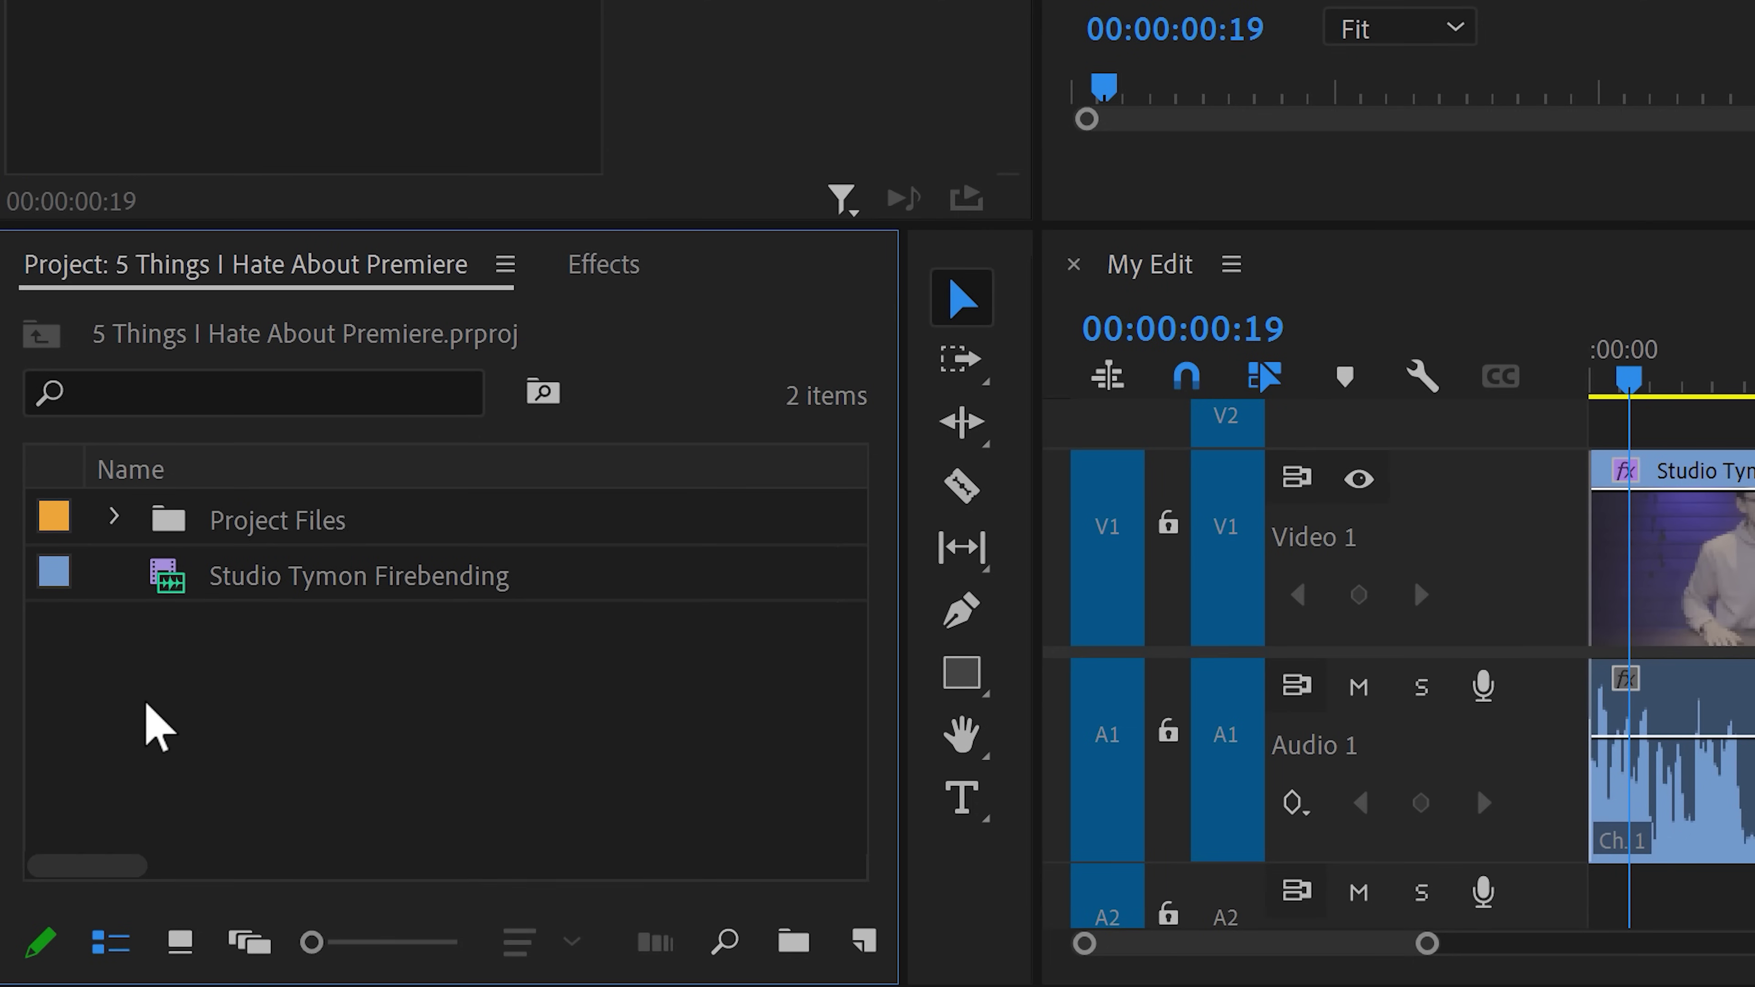
Create proxies for the Studio Tymon Firebending clip at Half size, ProRes QuickTime Proxy
{"action": "right_click", "coordinate": [281, 593]}
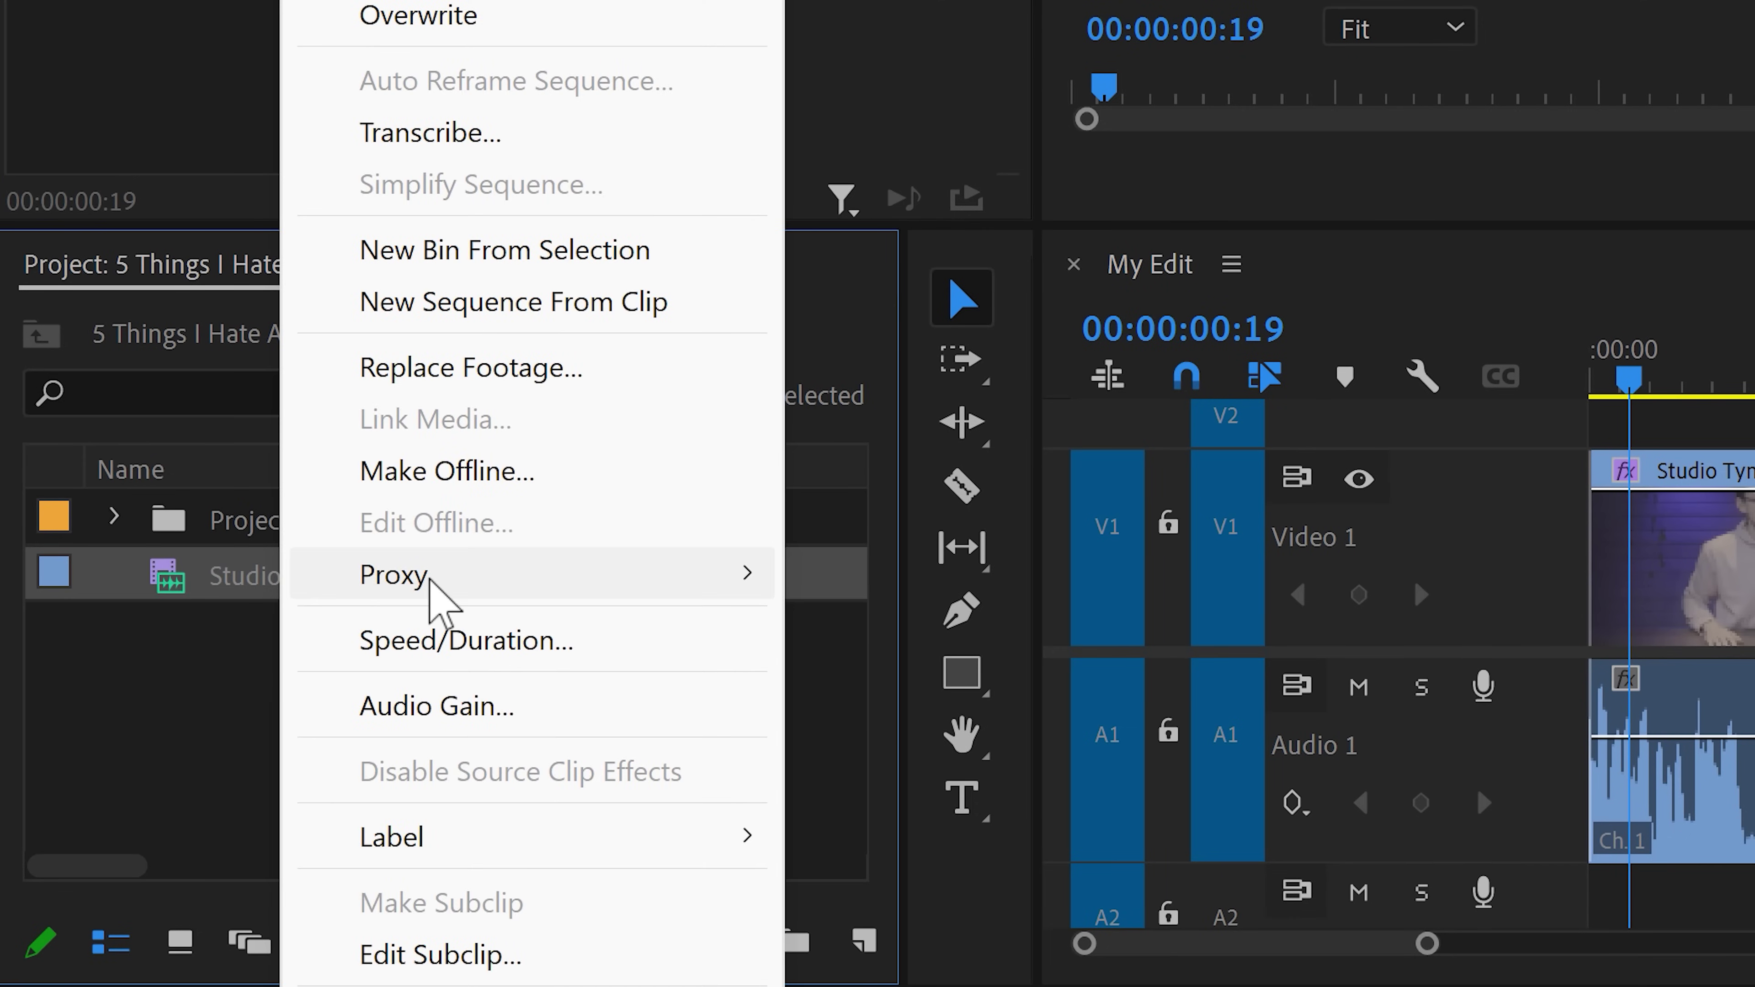
{"action": "mouse_move", "coordinate": [443, 594]}
{"action": "left_click", "coordinate": [830, 586]}
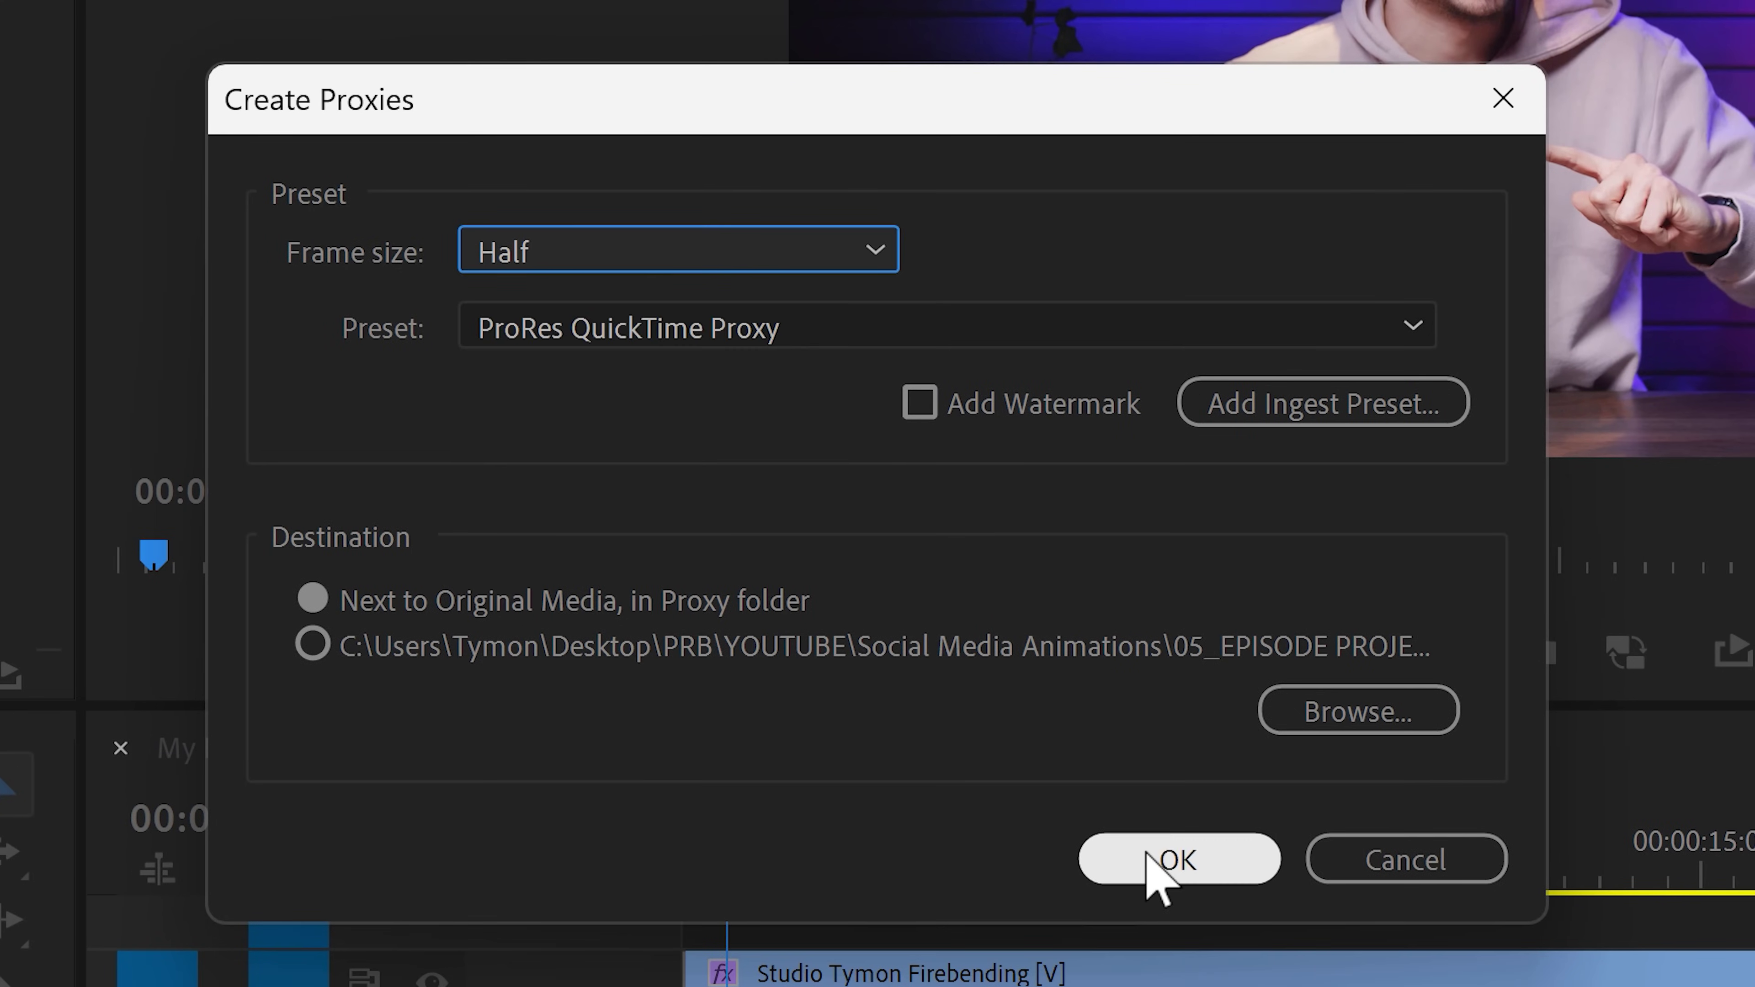
{"action": "left_click", "coordinate": [1147, 857]}
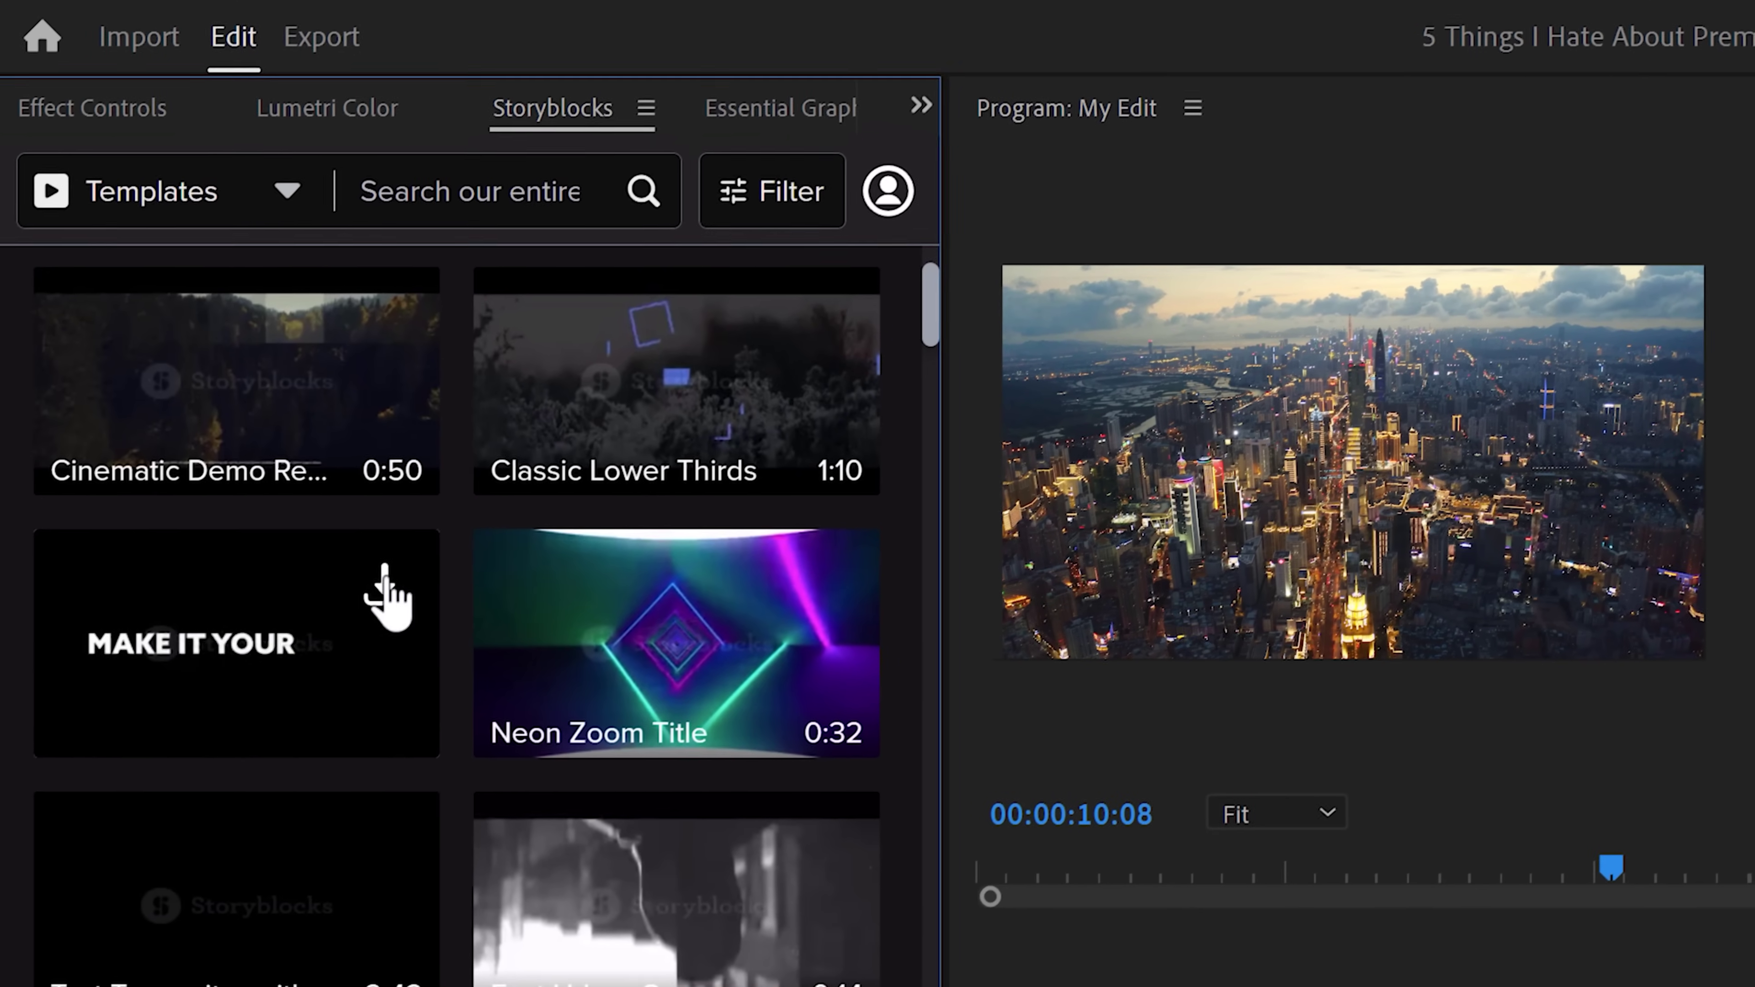
Drag the Black & White Bold Title from Essential Graphics My Templates onto V1
{"action": "mouse_move", "coordinate": [355, 631]}
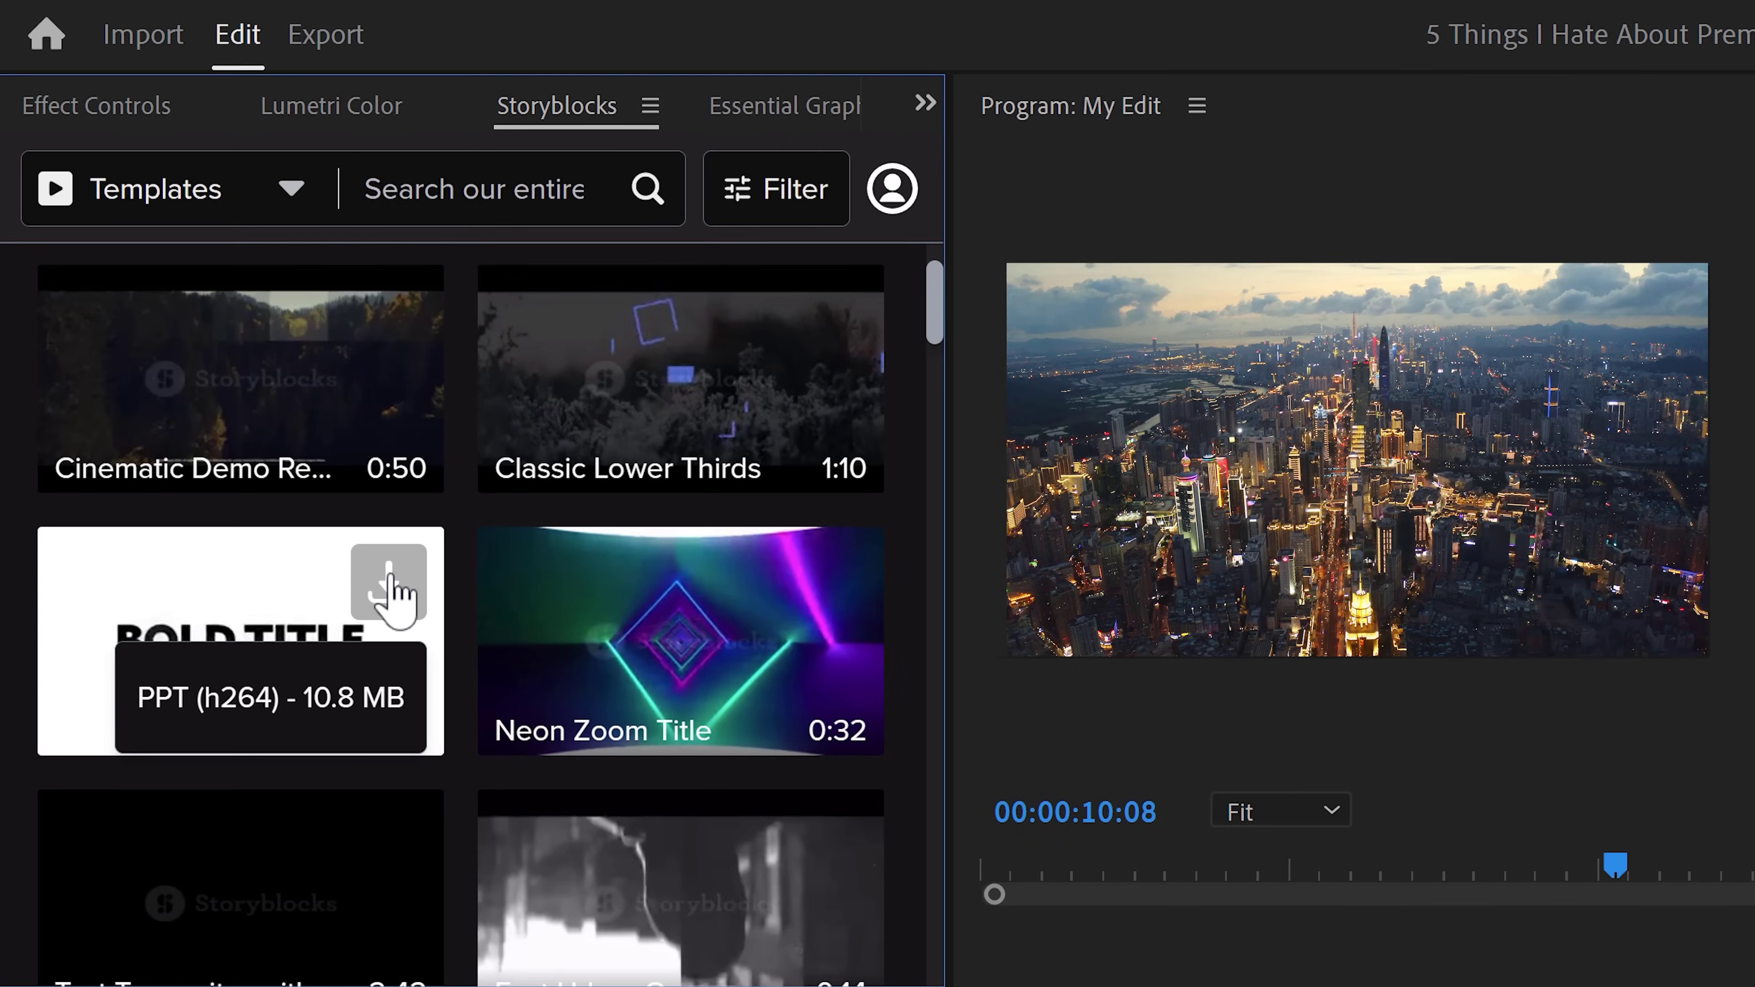
{"action": "left_click", "coordinate": [802, 121]}
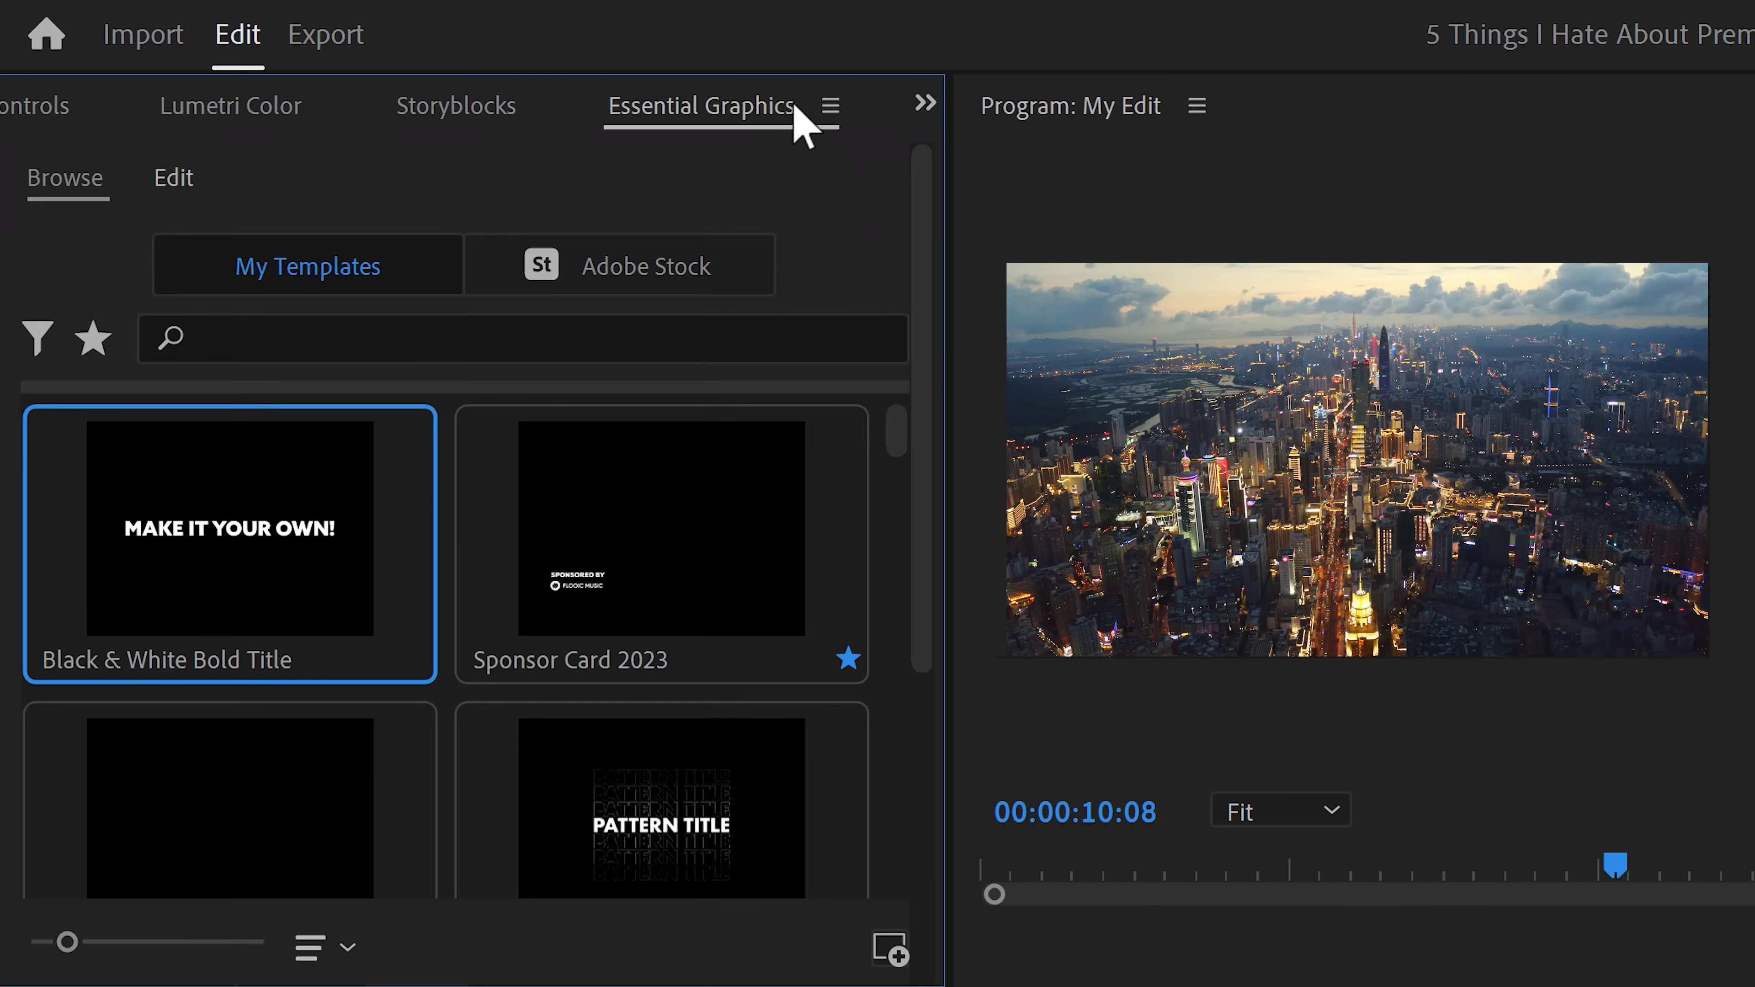
{"action": "left_click_drag", "start_coordinate": [756, 878], "coordinate": [1159, 796]}
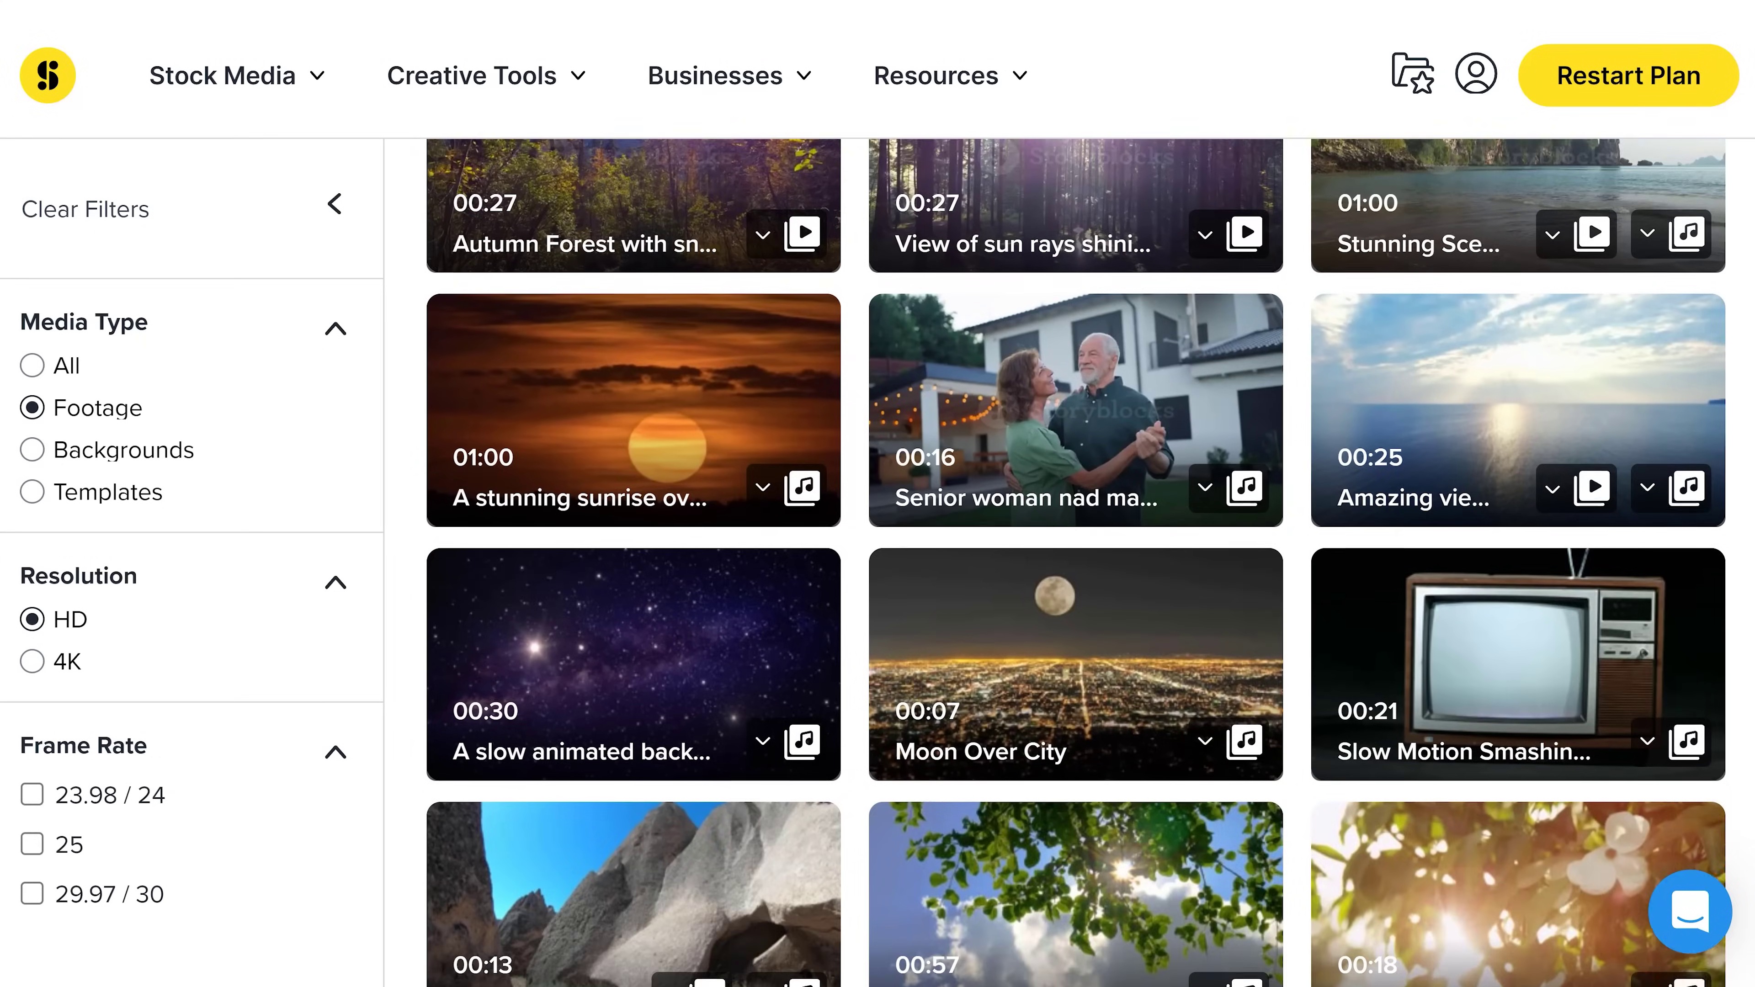
Scrub the My Edit playhead through the Ferrari, Modern city and Night Scene clips
{"action": "scroll", "coordinate": [1077, 567], "scroll_direction": "down", "scroll_amount": 6}
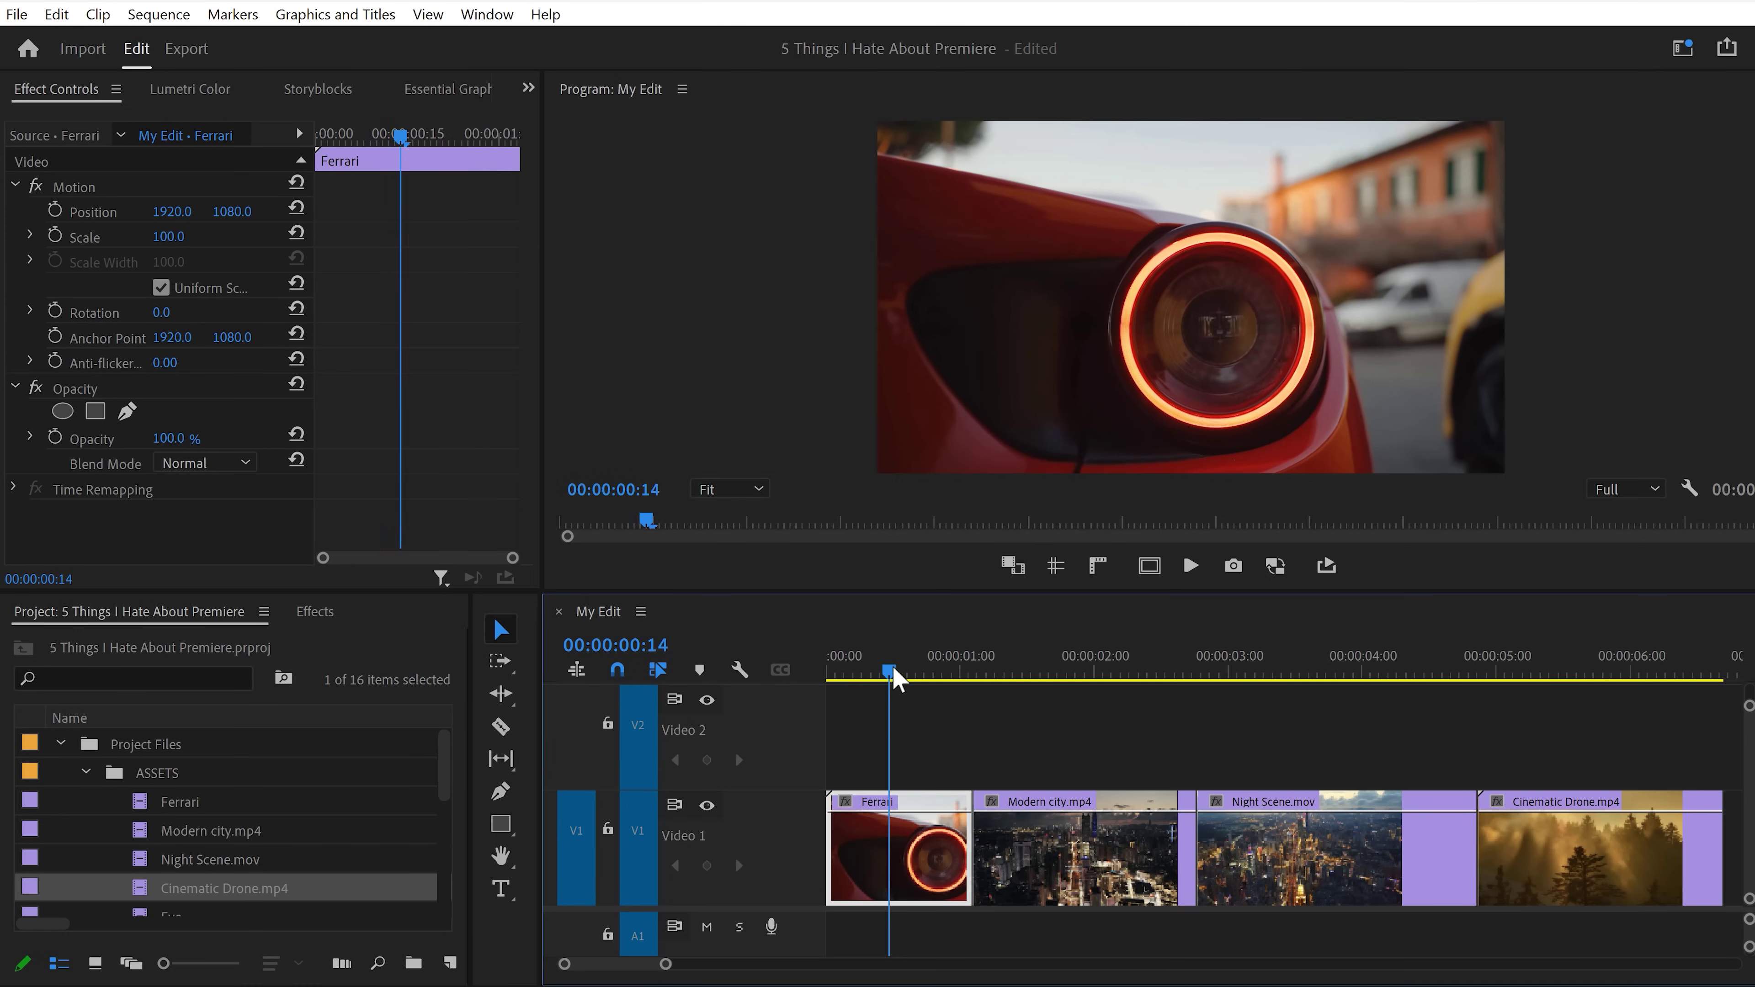
{"action": "left_click_drag", "start_coordinate": [895, 677], "coordinate": [938, 640]}
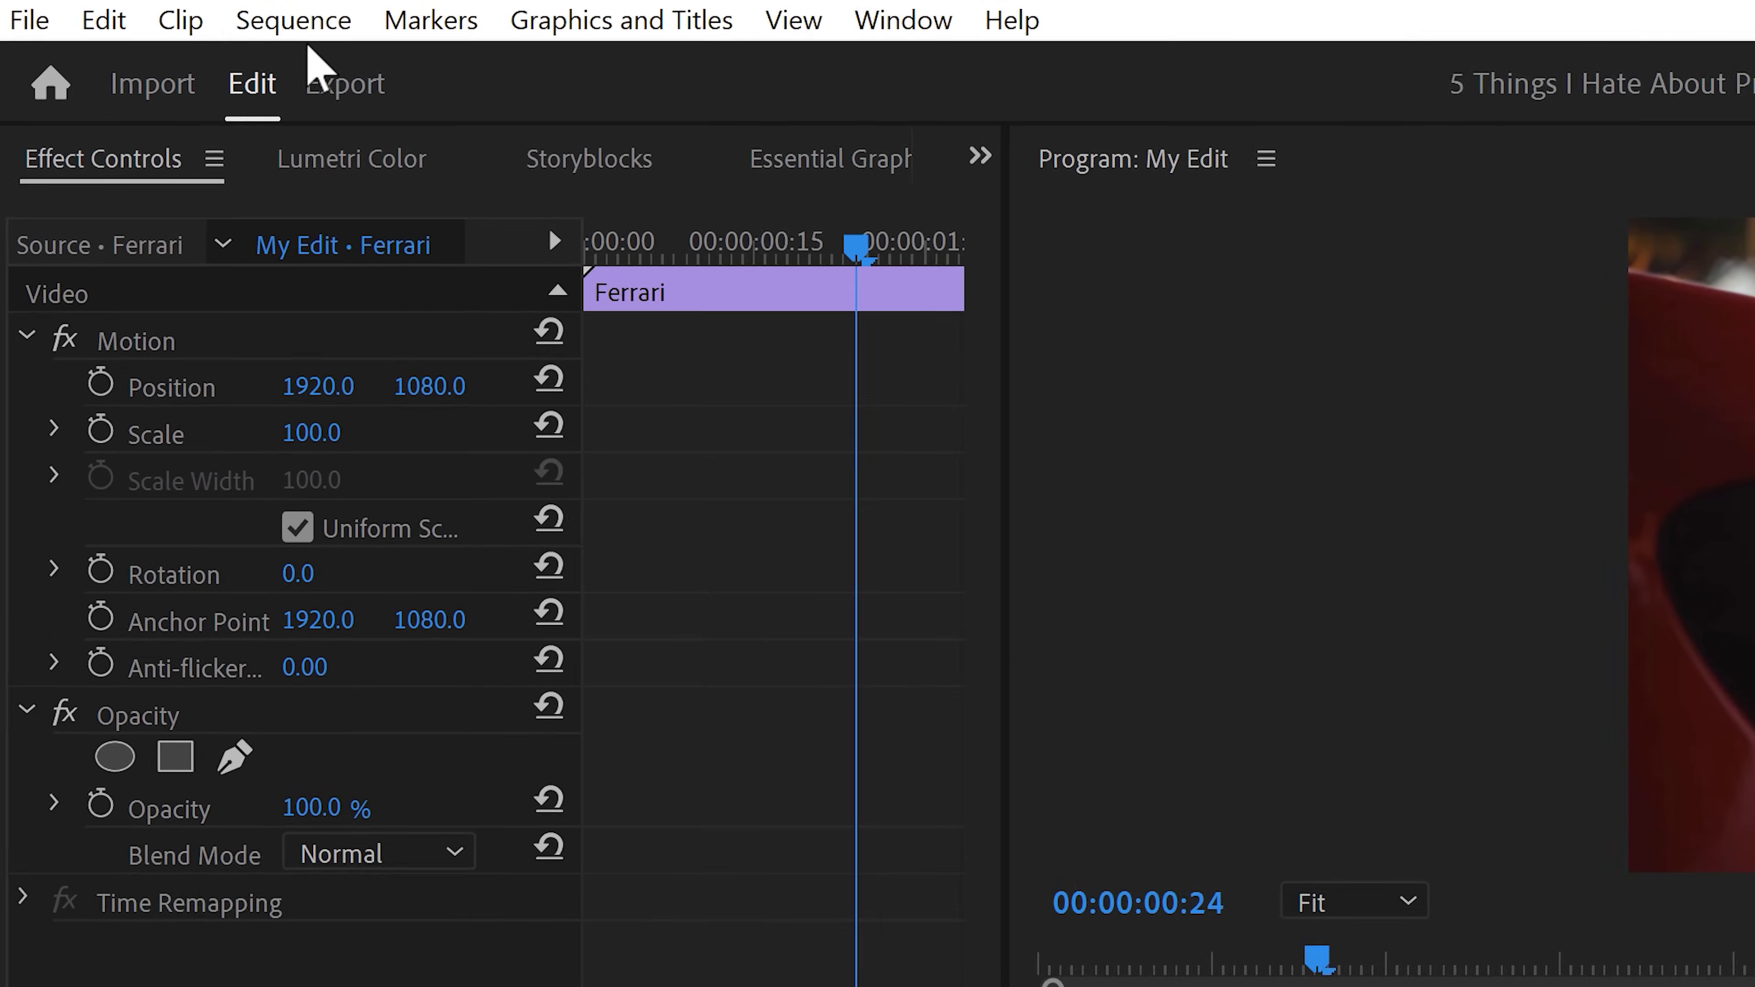
Set the Program monitor zoom level to 150% on the Cinematic Drone shot
{"action": "left_click", "coordinate": [176, 12]}
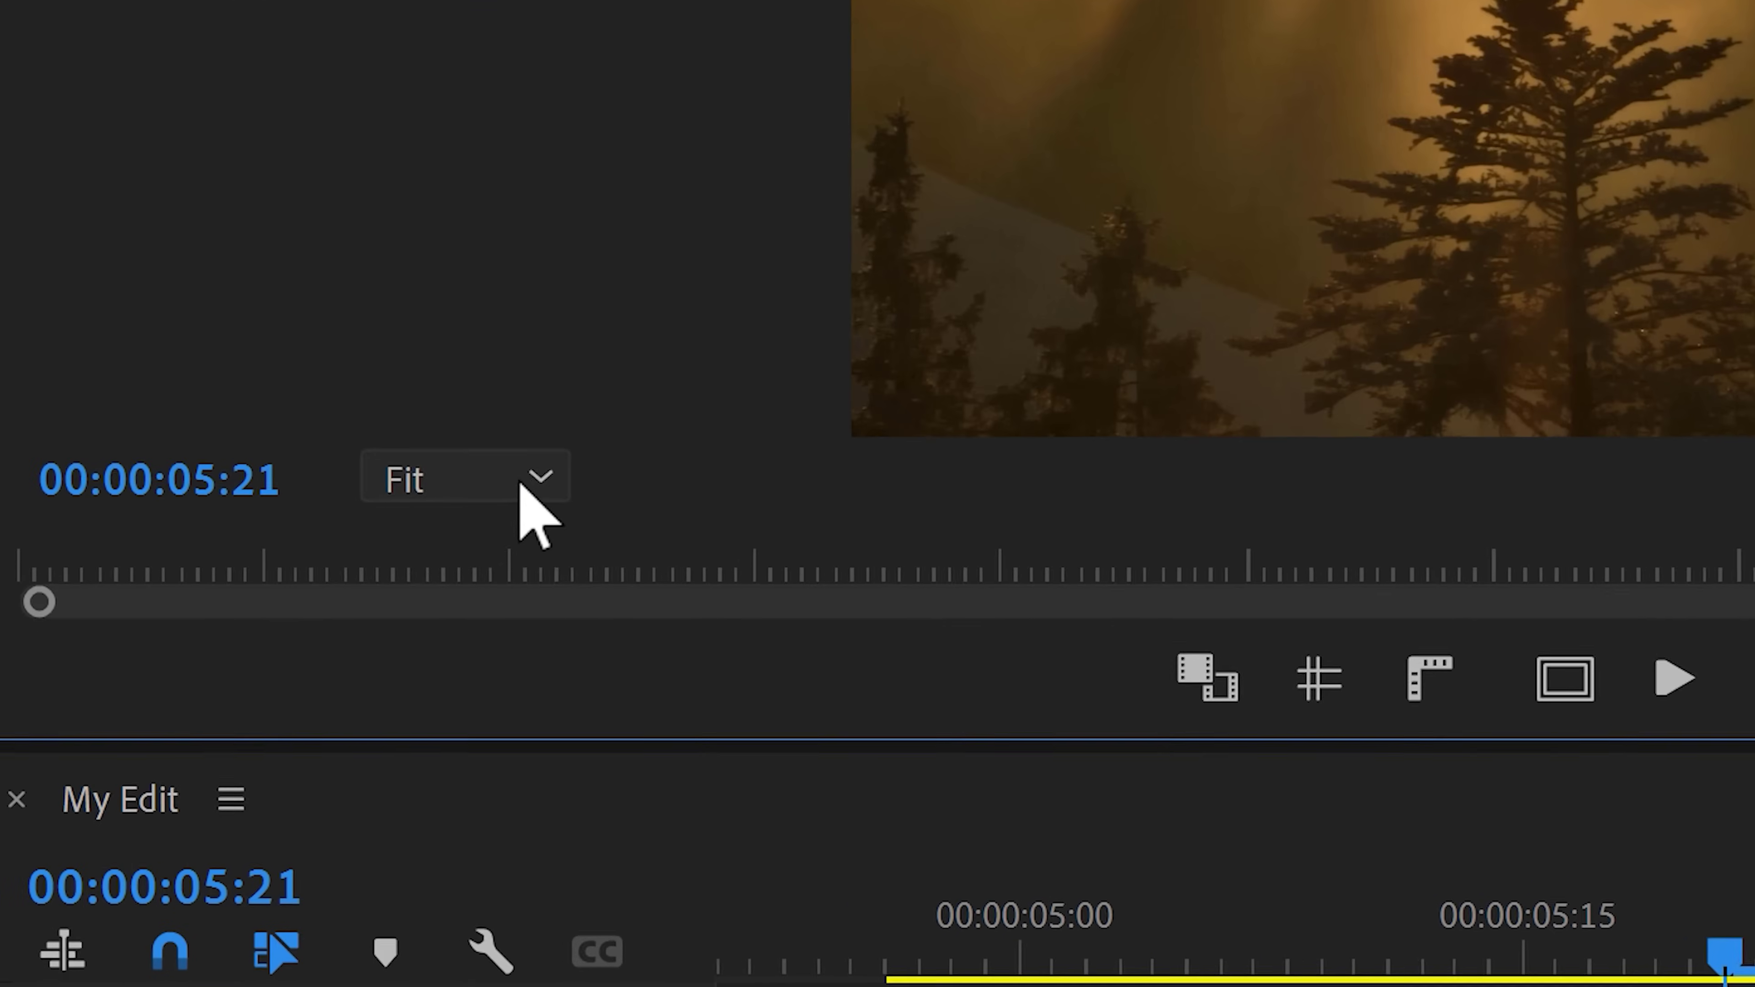
{"action": "left_click", "coordinate": [287, 659]}
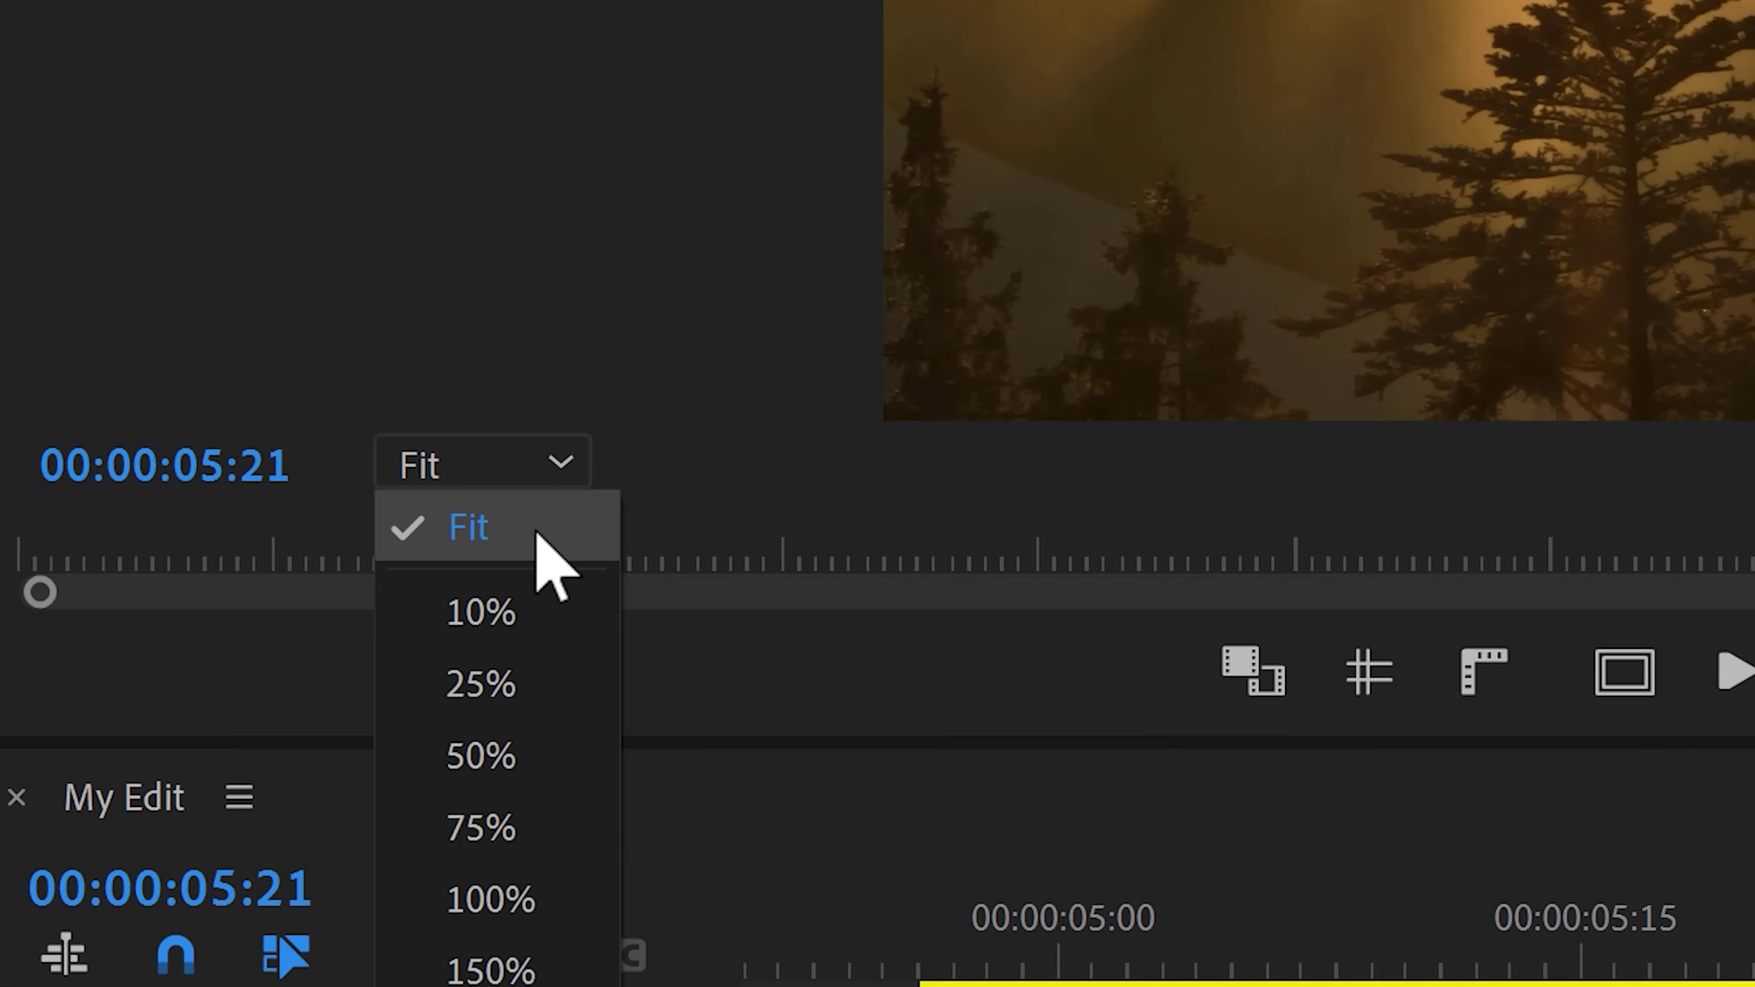
{"action": "left_click", "coordinate": [494, 968]}
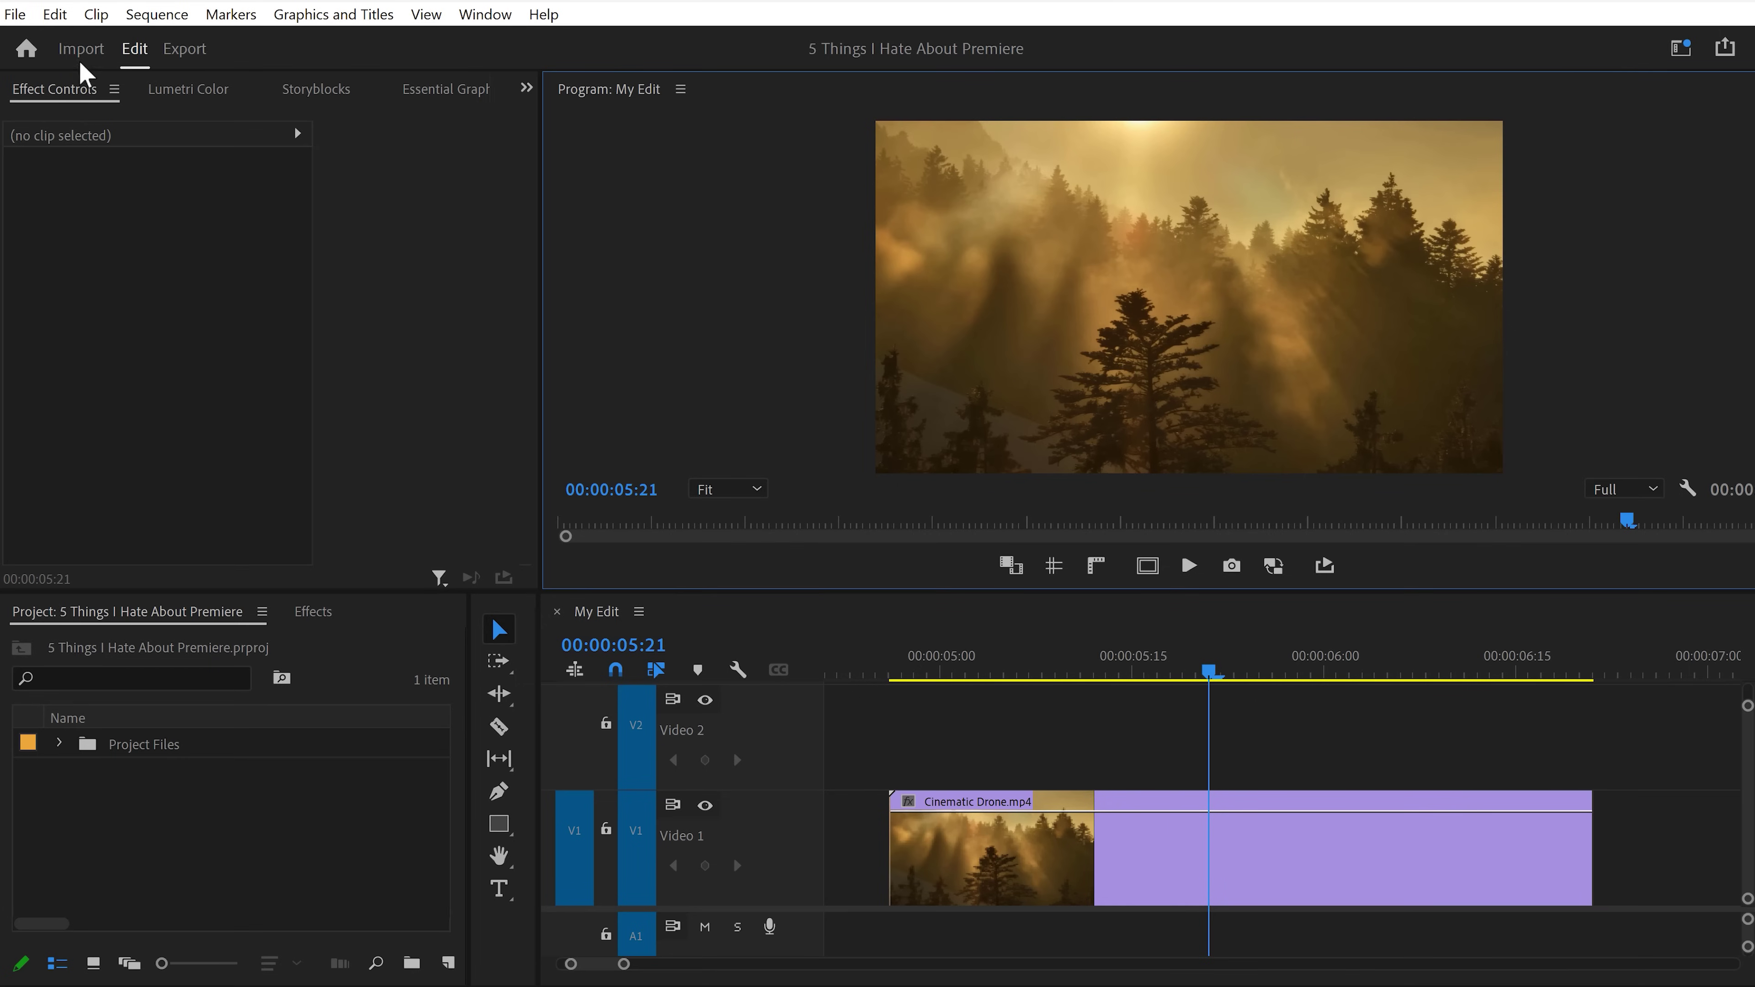
Search 'zoom' in Keyboard Shortcuts, add a key to Zoom Monitor In, then zoom out to 25%
{"action": "left_click", "coordinate": [58, 16]}
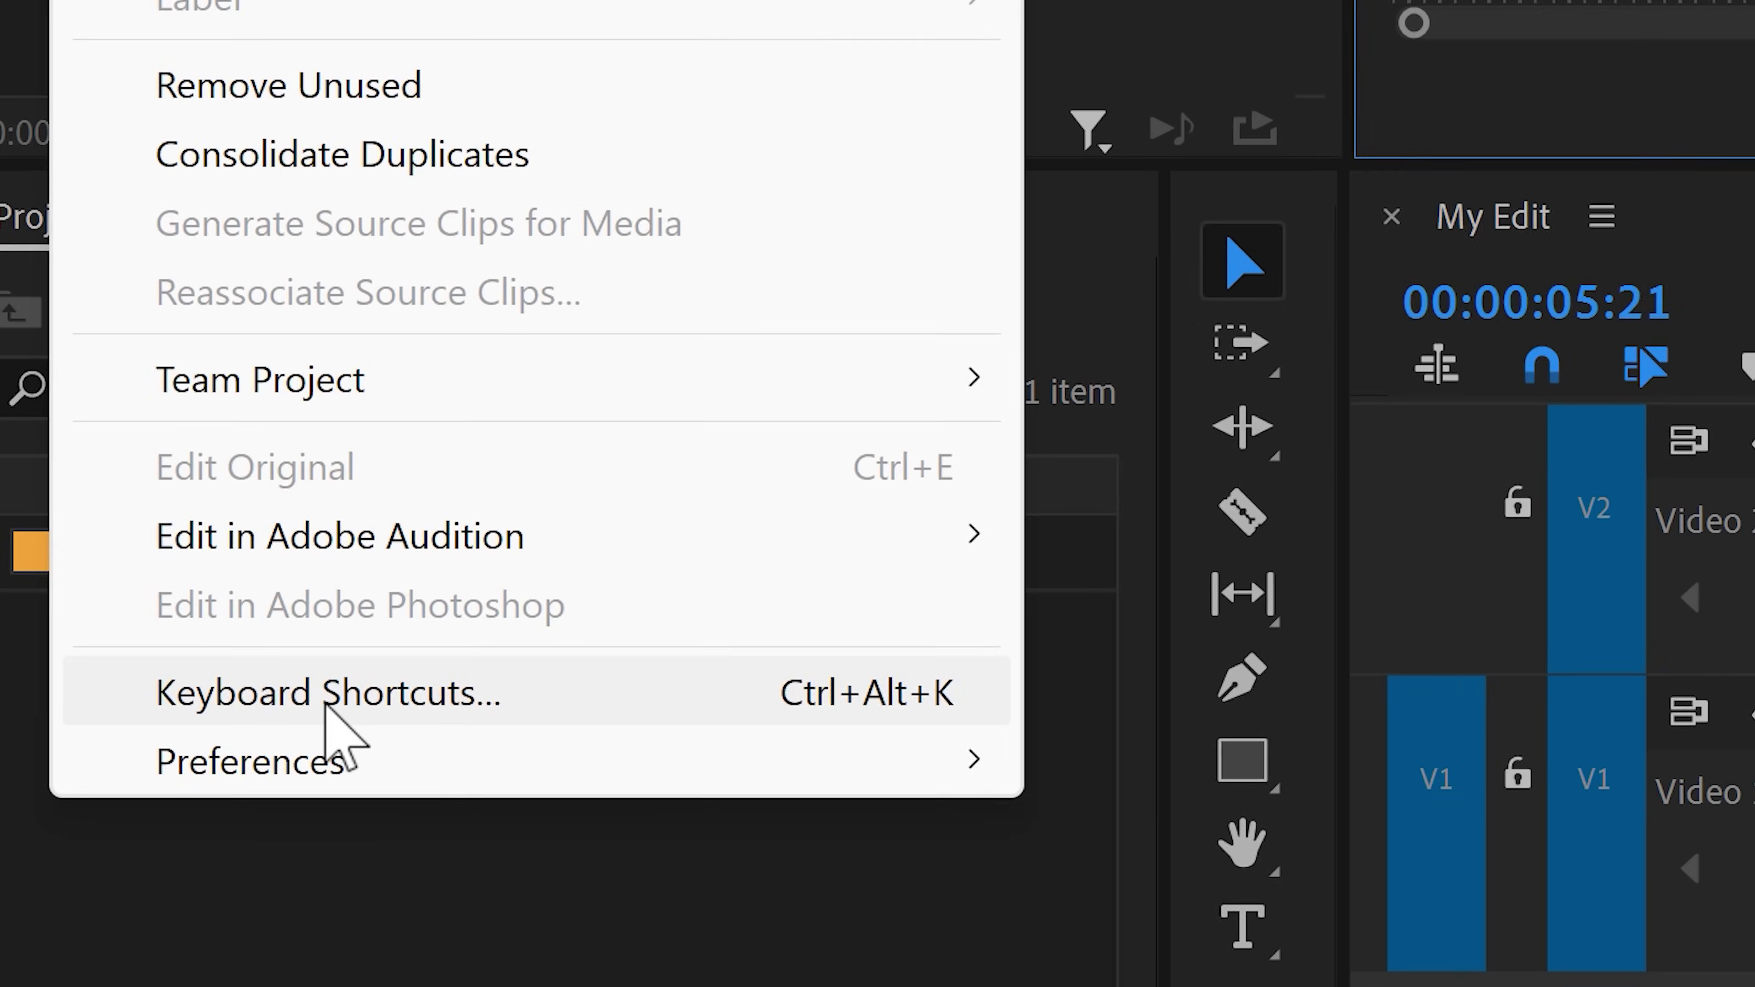
{"action": "left_click", "coordinate": [326, 698]}
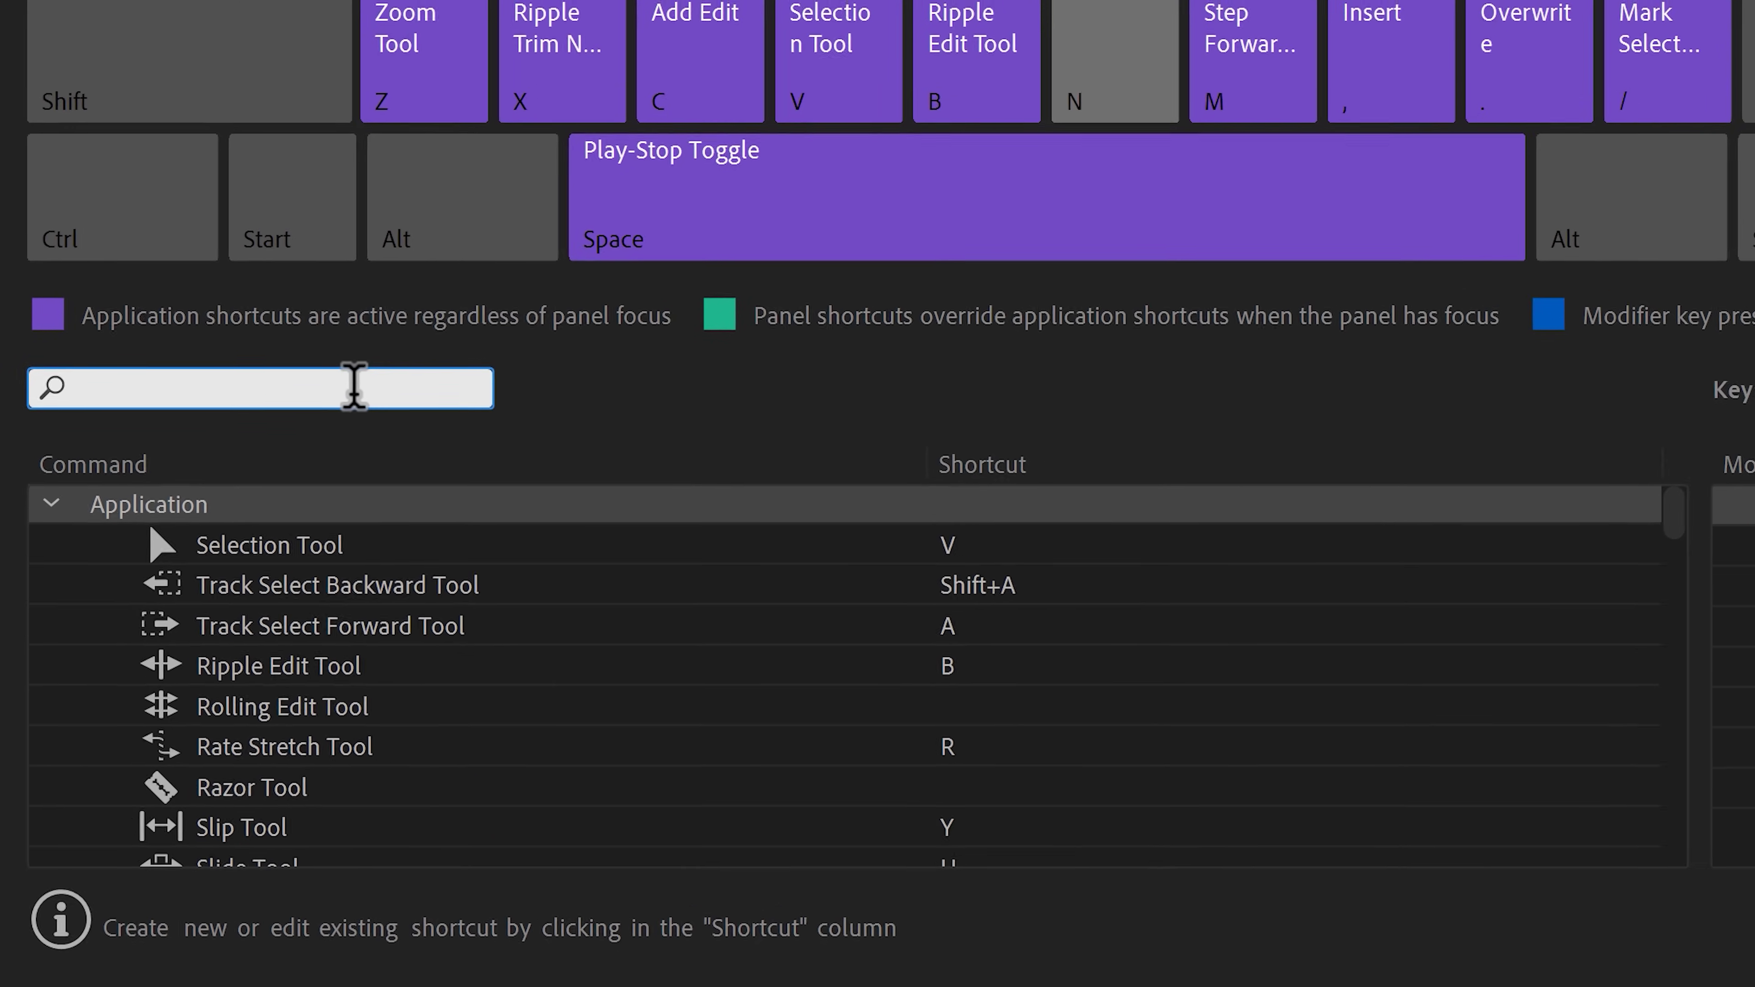
{"action": "type", "text": "zoom"}
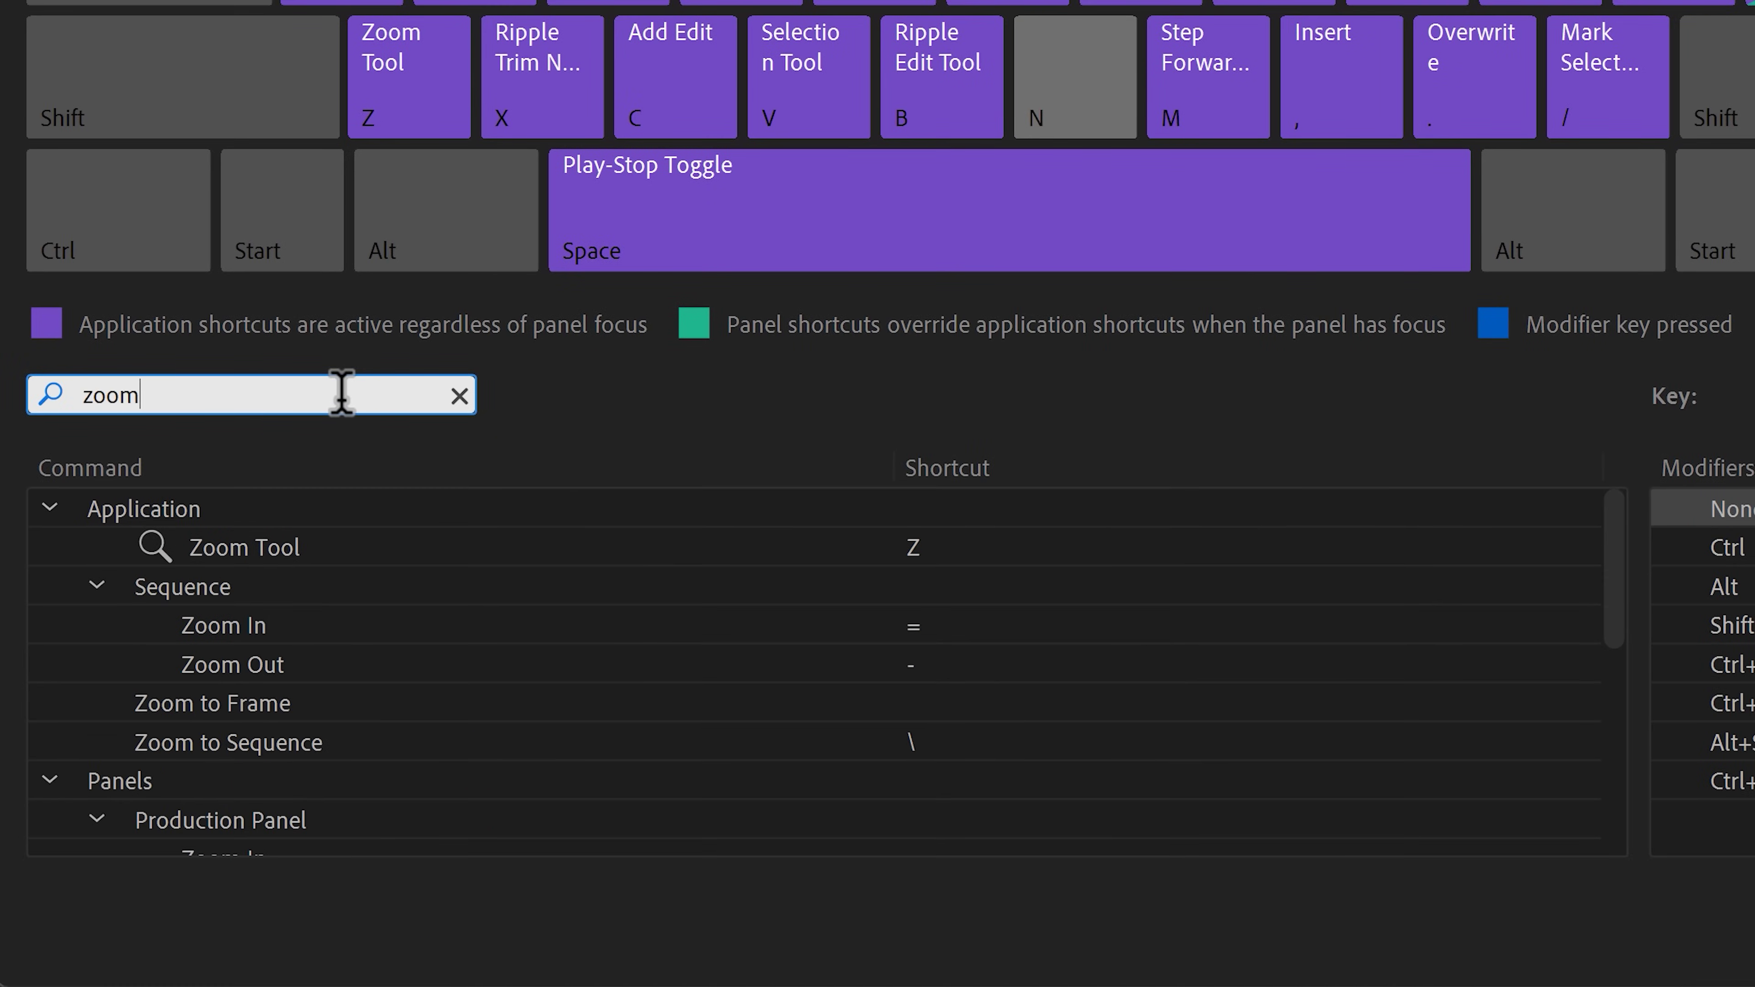
{"action": "left_click_drag", "start_coordinate": [1603, 560], "coordinate": [1617, 665]}
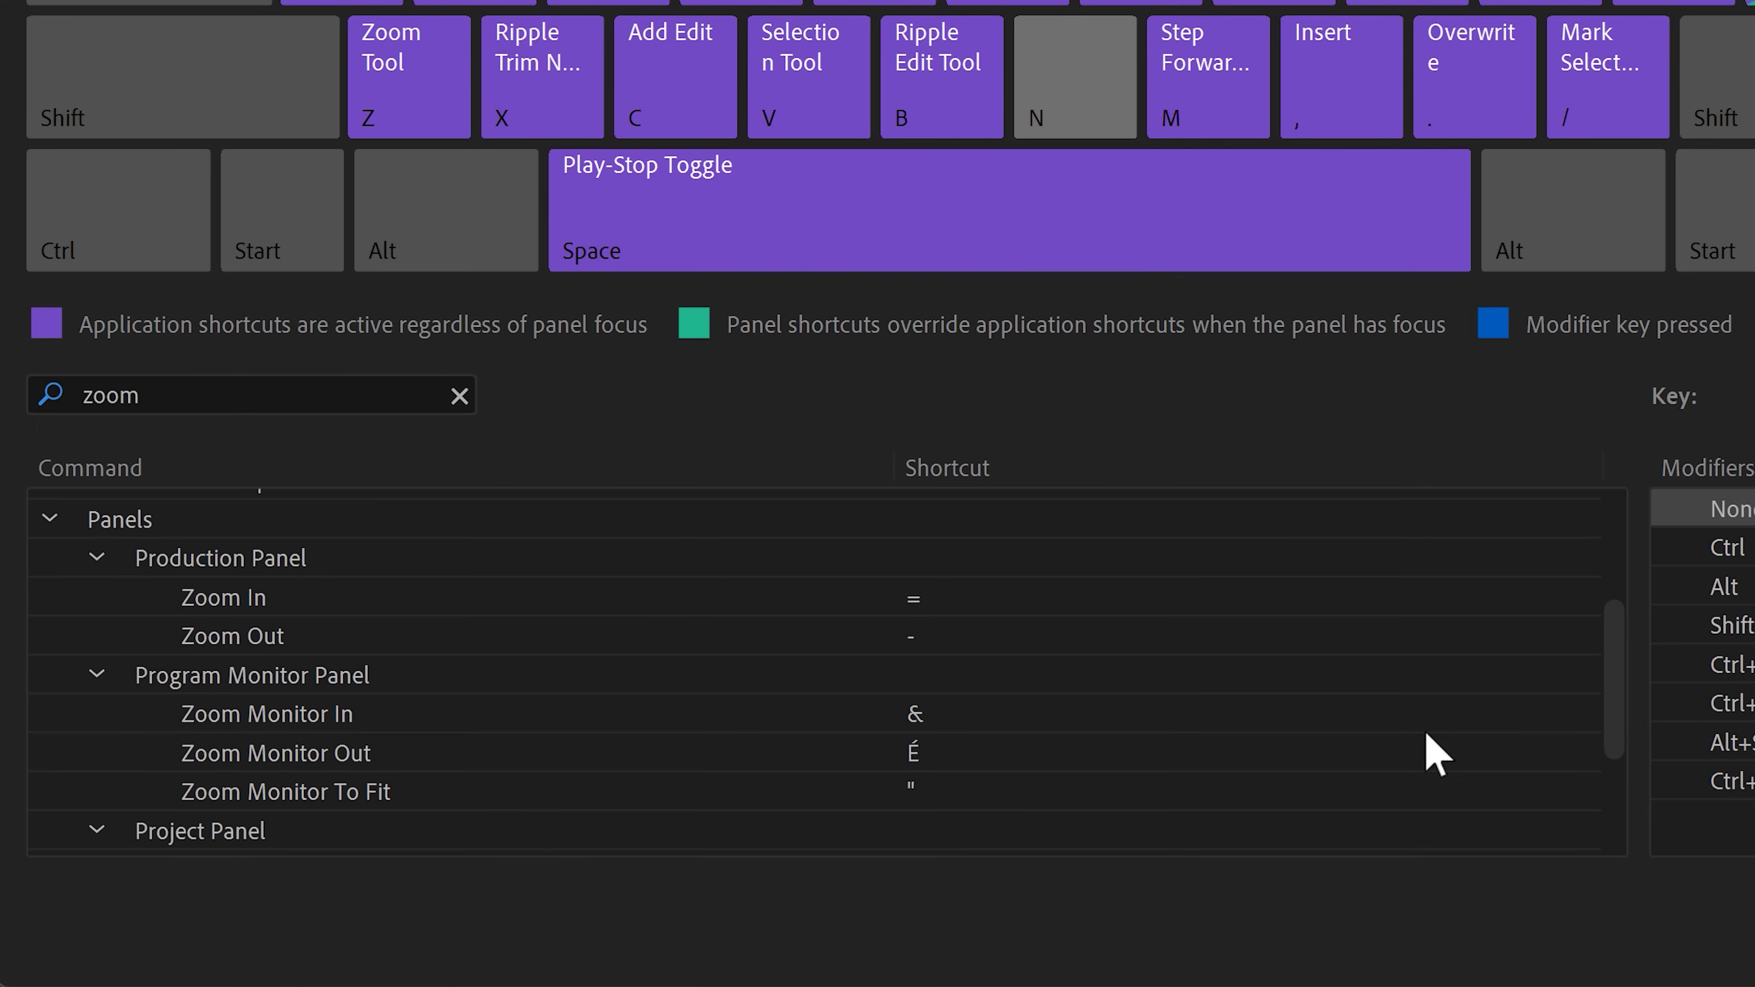
{"action": "left_click", "coordinate": [977, 720]}
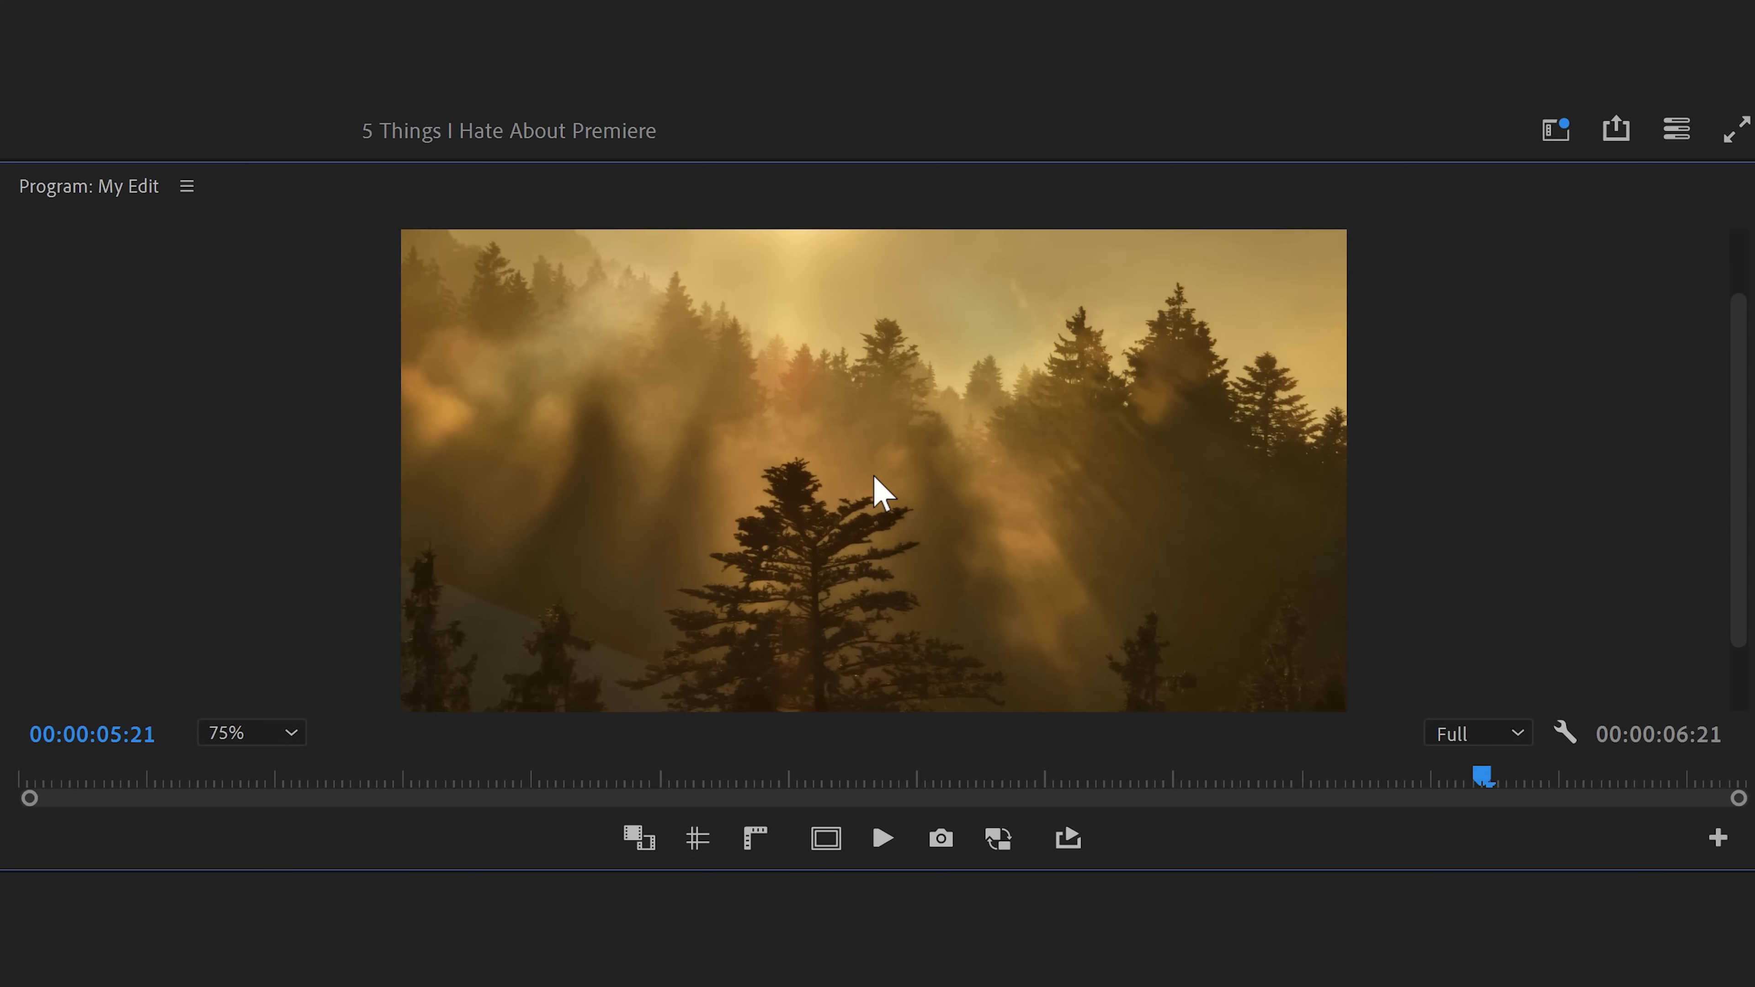
{"action": "key", "text": "eacute"}
{"action": "key", "text": "eacute"}
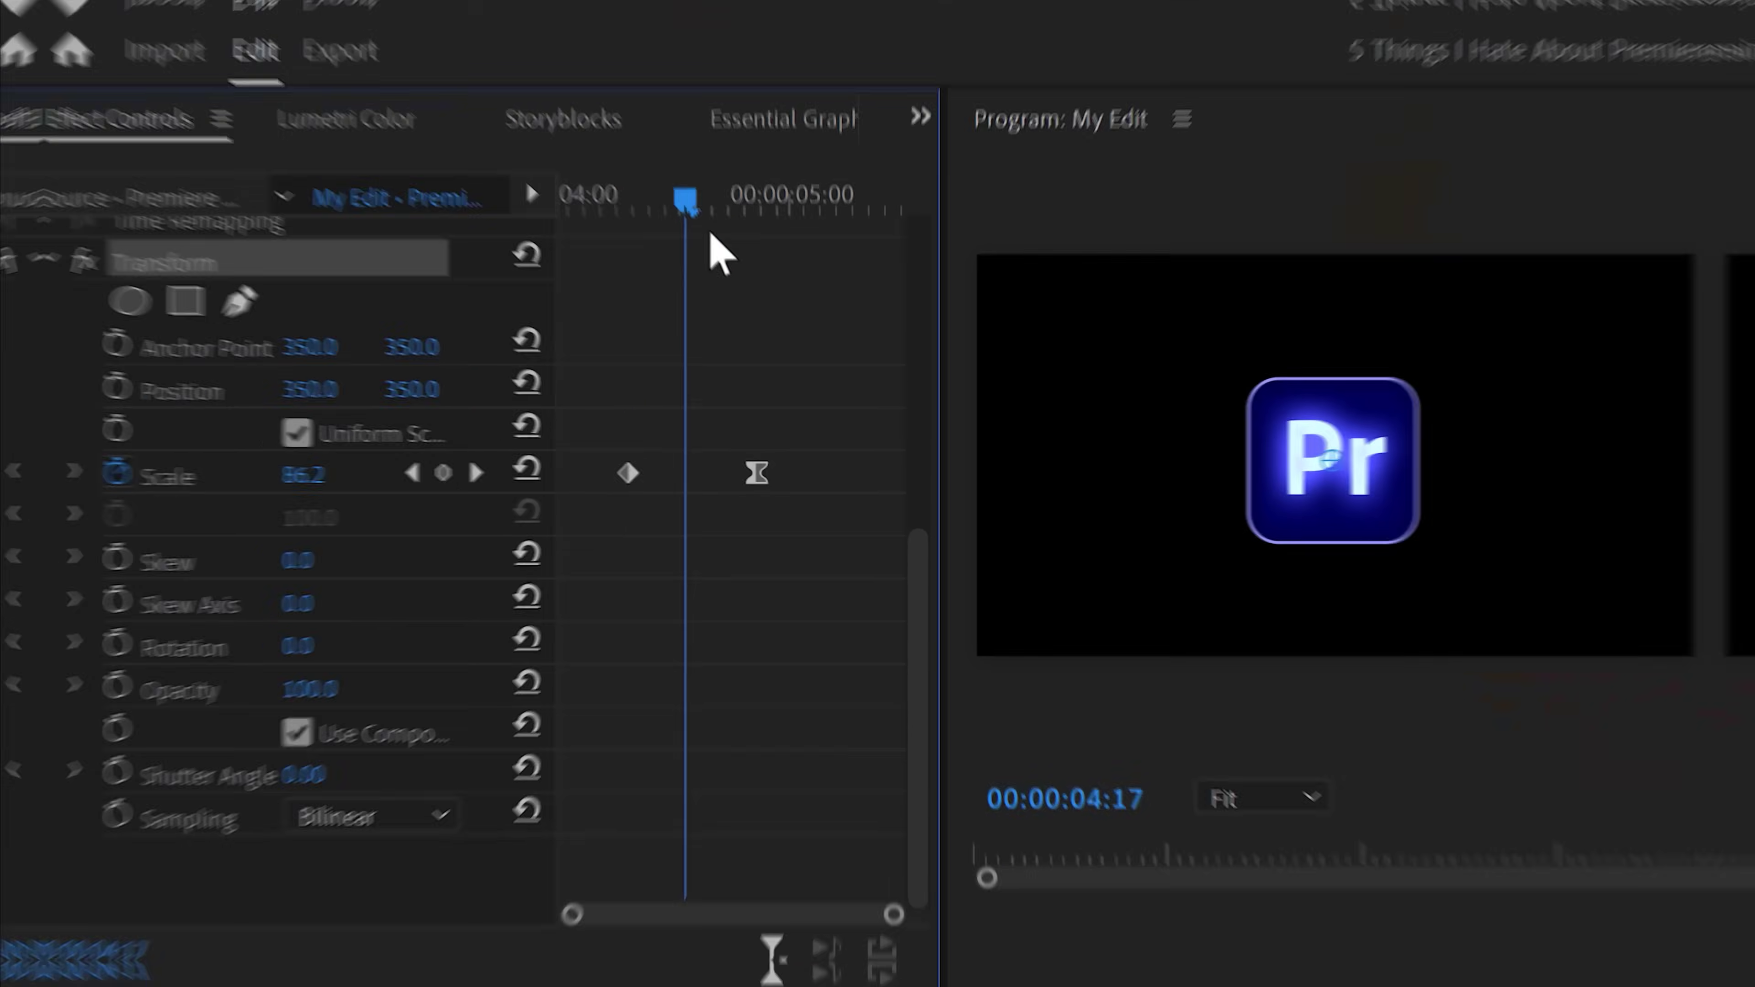
Scrub from 00:00:04:10 to 00:00:04:29 to watch the Pr logo scale from 0 to 100
{"action": "left_click_drag", "start_coordinate": [709, 235], "coordinate": [617, 185]}
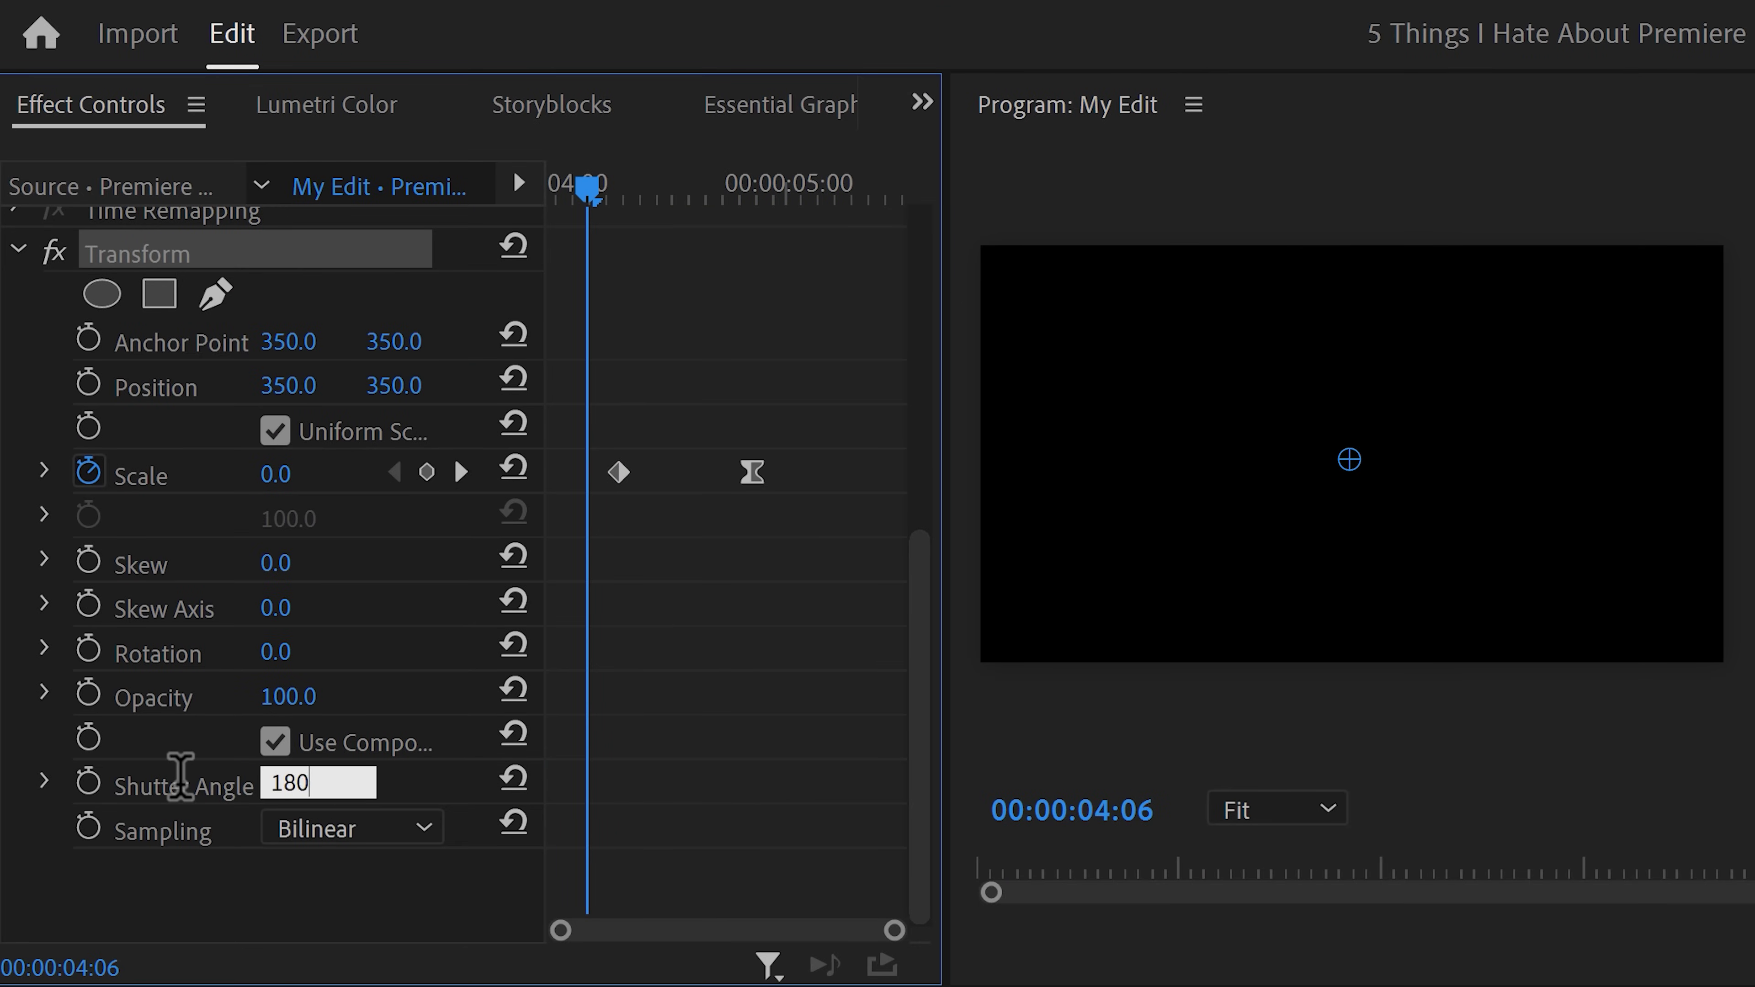
{"action": "left_click_drag", "start_coordinate": [578, 185], "coordinate": [697, 184]}
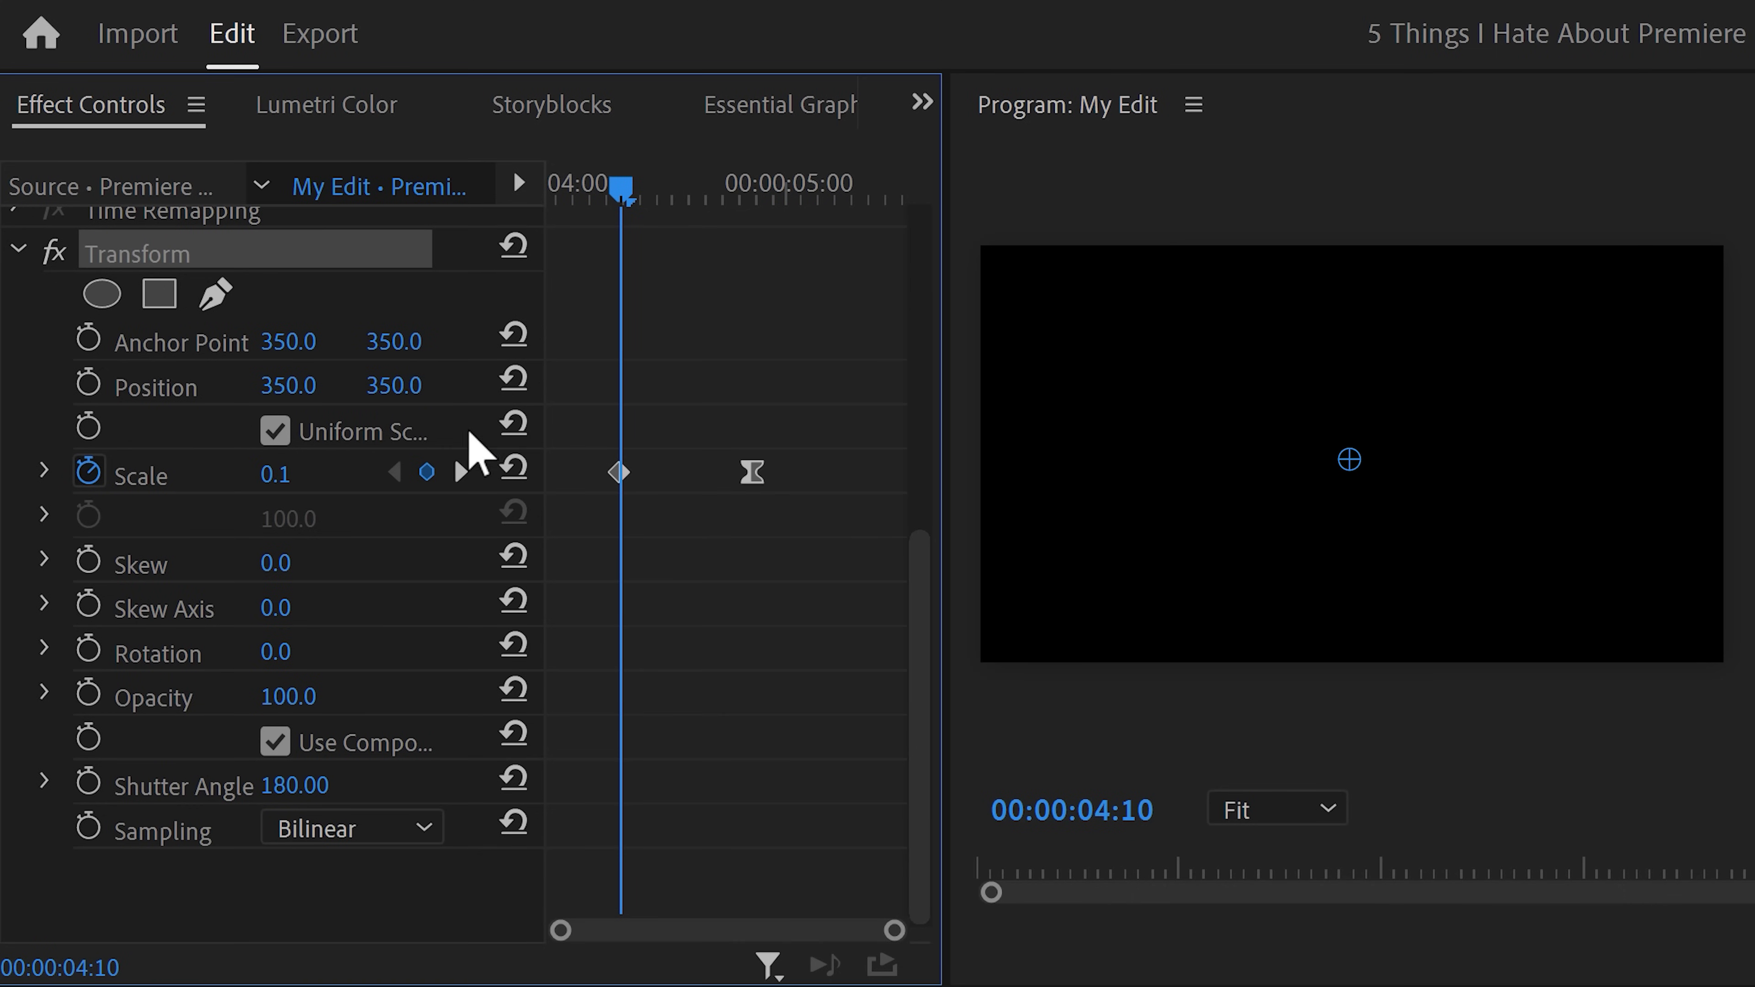
{"action": "left_click_drag", "start_coordinate": [550, 186], "coordinate": [780, 197]}
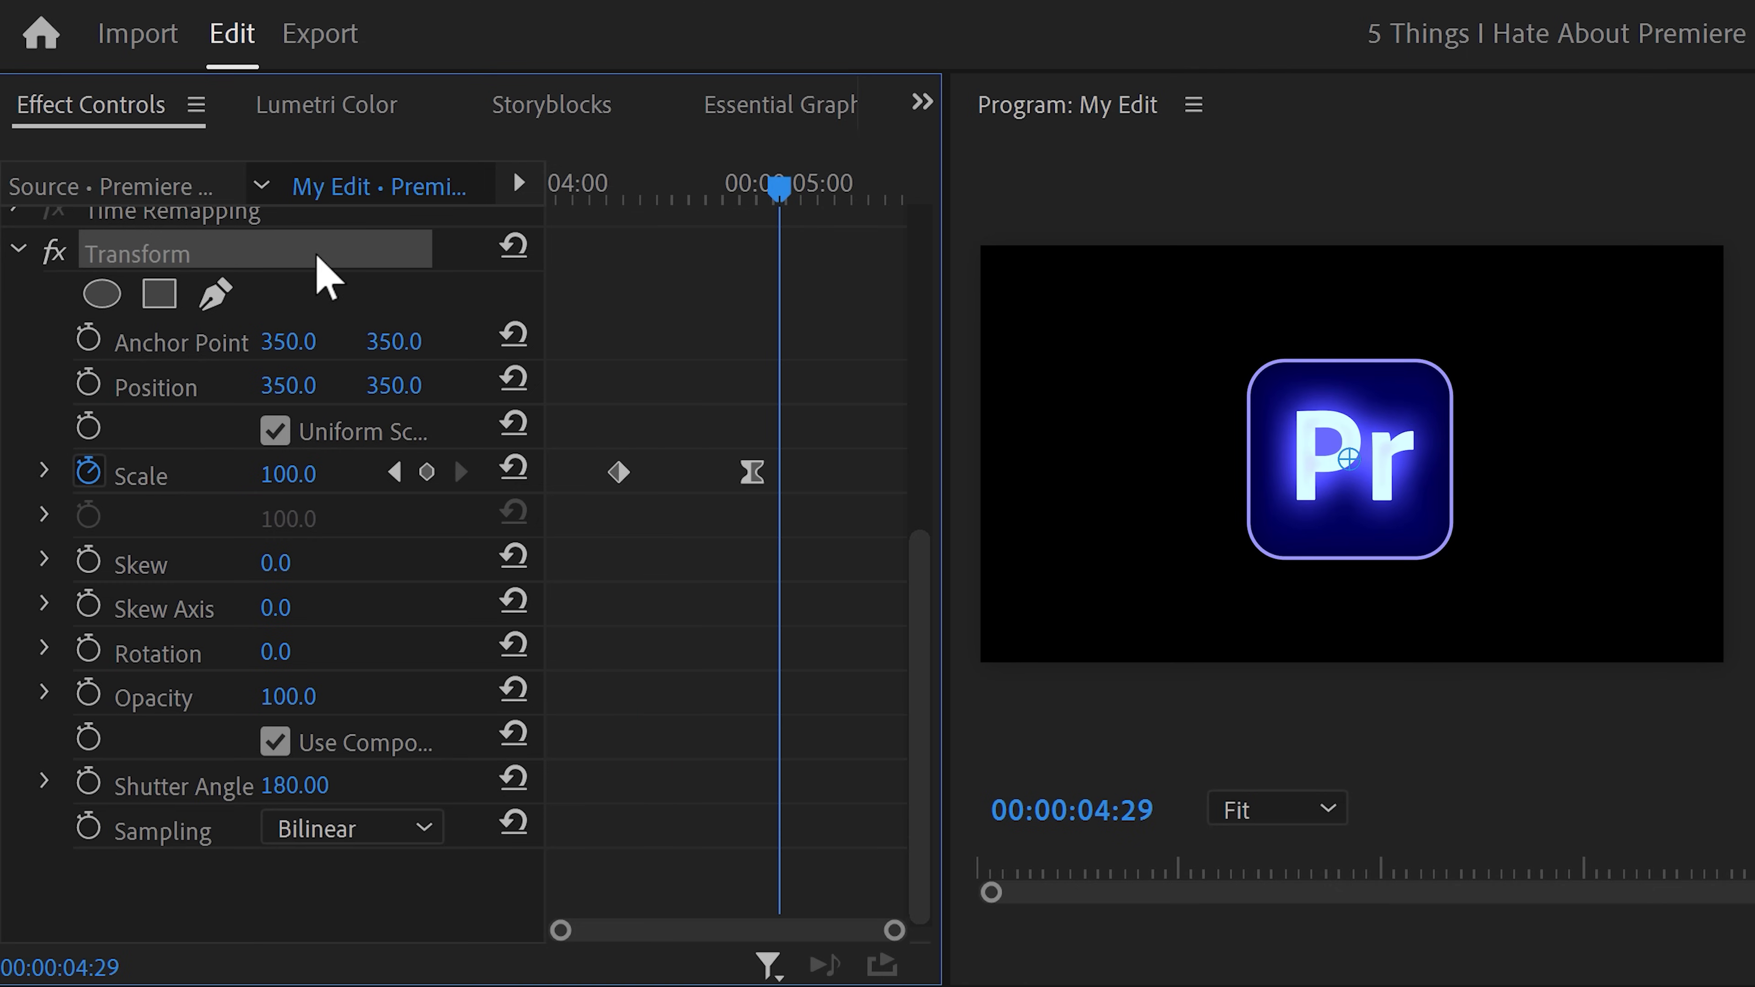
{"action": "scroll", "coordinate": [319, 270], "scroll_direction": "up", "scroll_amount": 5}
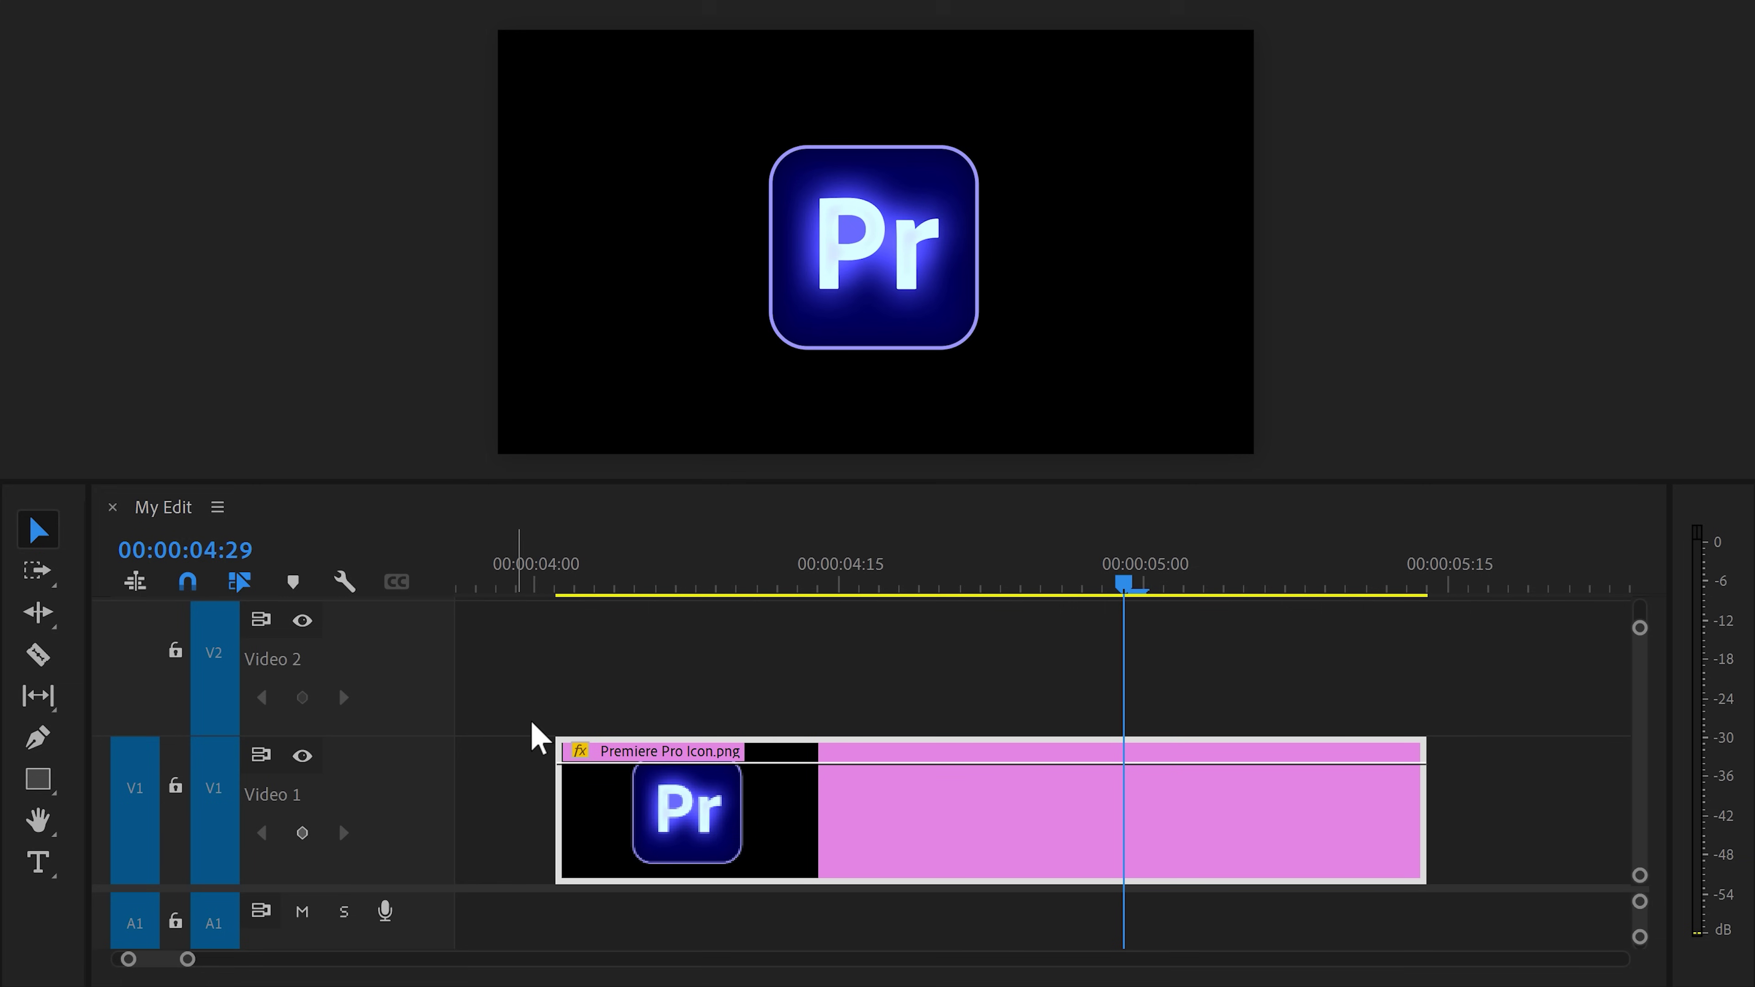
Nest the Premiere Pro Icon.png clip into Nested Sequence 04
{"action": "right_click", "coordinate": [848, 816]}
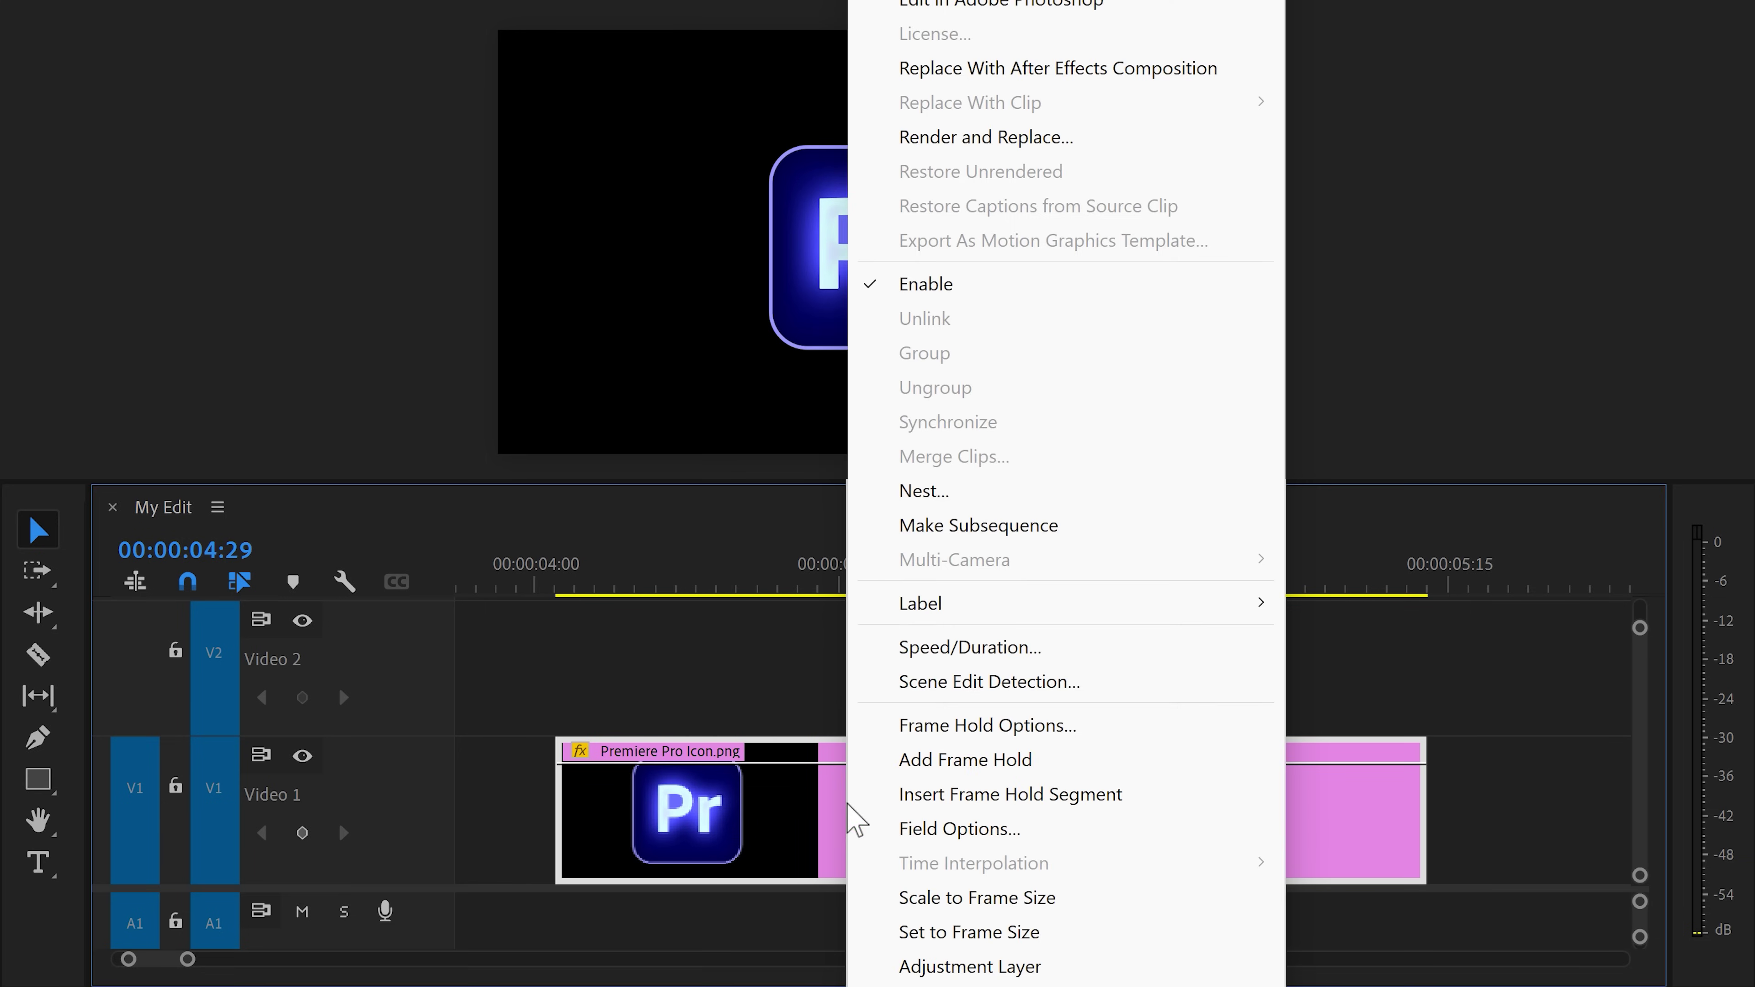
{"action": "left_click", "coordinate": [913, 492]}
{"action": "left_click", "coordinate": [831, 778]}
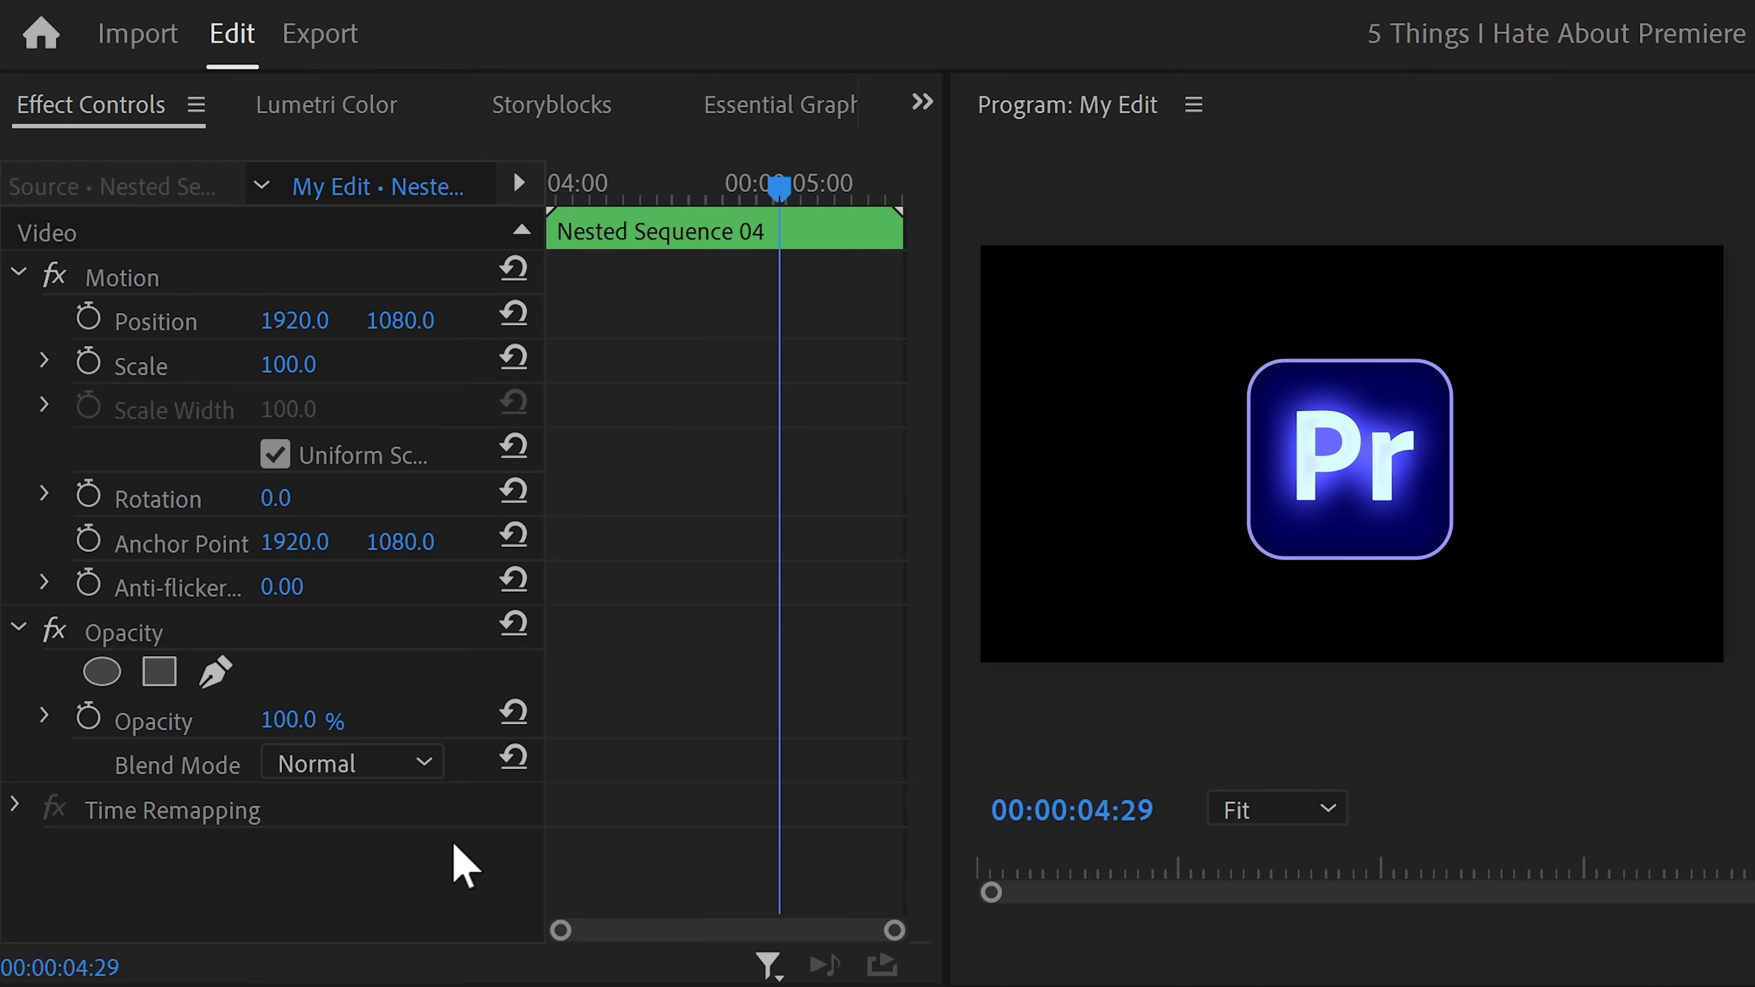
Paste the keyframed Transform scale effect onto the nested sequence and scrub to check the animation
{"action": "left_click", "coordinate": [339, 847]}
{"action": "key", "text": "ctrl+v"}
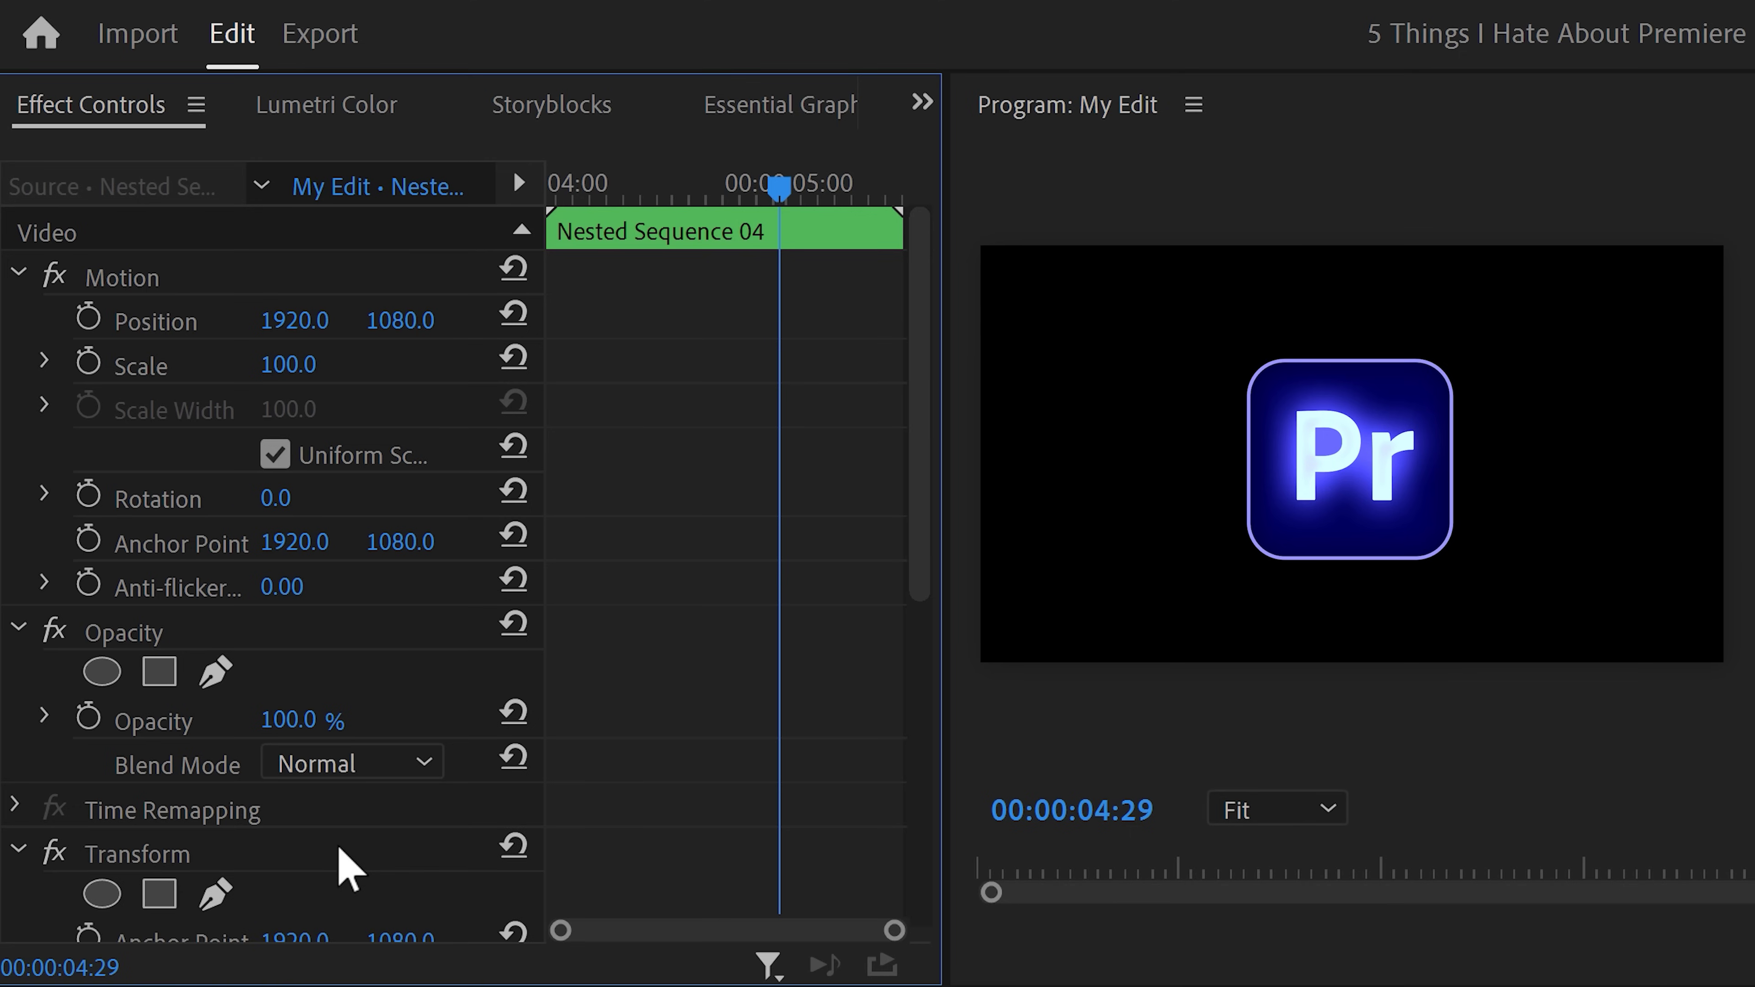
{"action": "left_click_drag", "start_coordinate": [913, 581], "coordinate": [925, 913]}
{"action": "left_click_drag", "start_coordinate": [791, 204], "coordinate": [729, 227]}
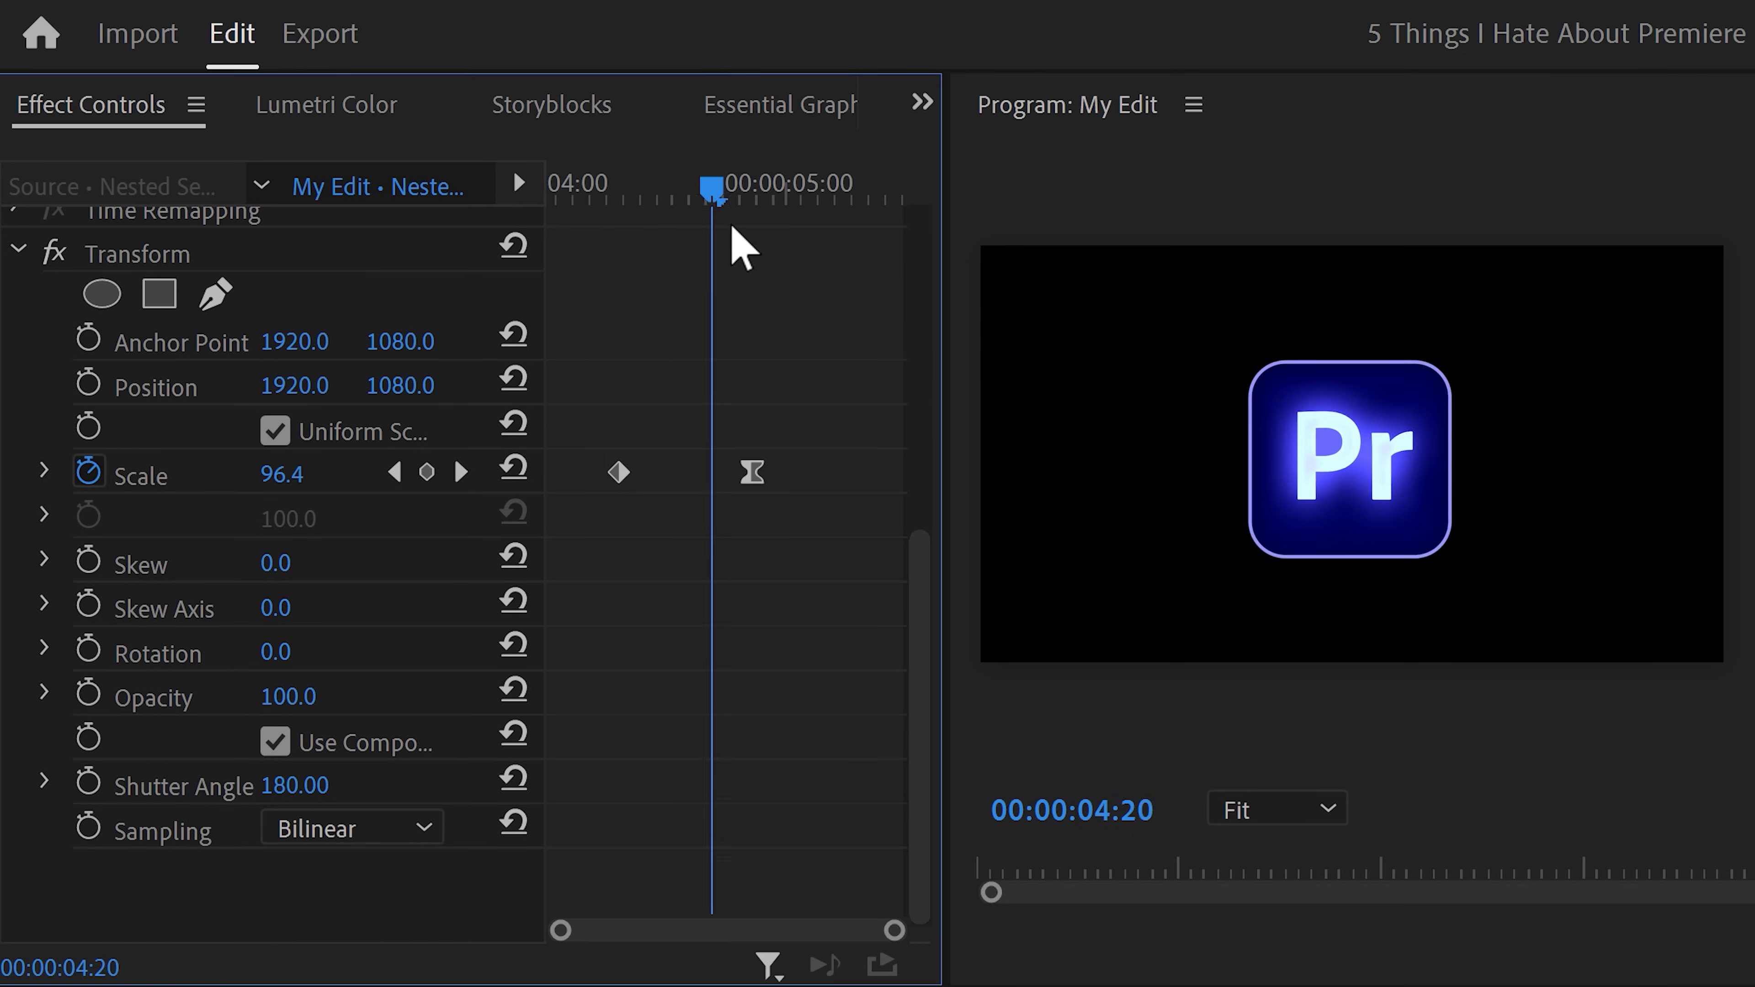